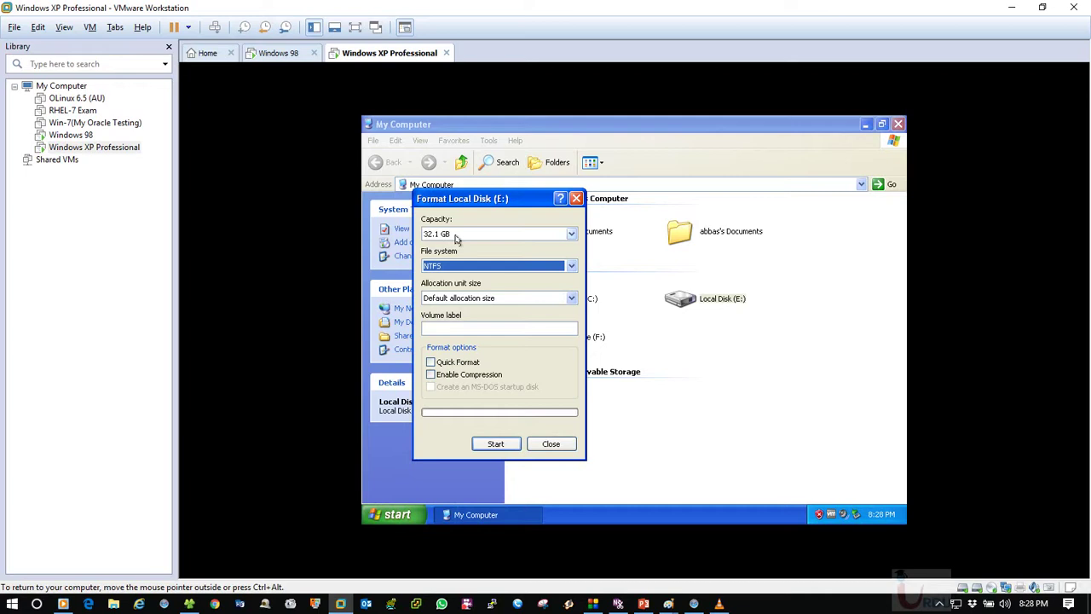
Step: Examine the capacity and file system choices for formatting Local Disk (E:), and close the dialog without formatting
{"action": "left_click_drag", "start_coordinate": [465, 201], "coordinate": [593, 202]}
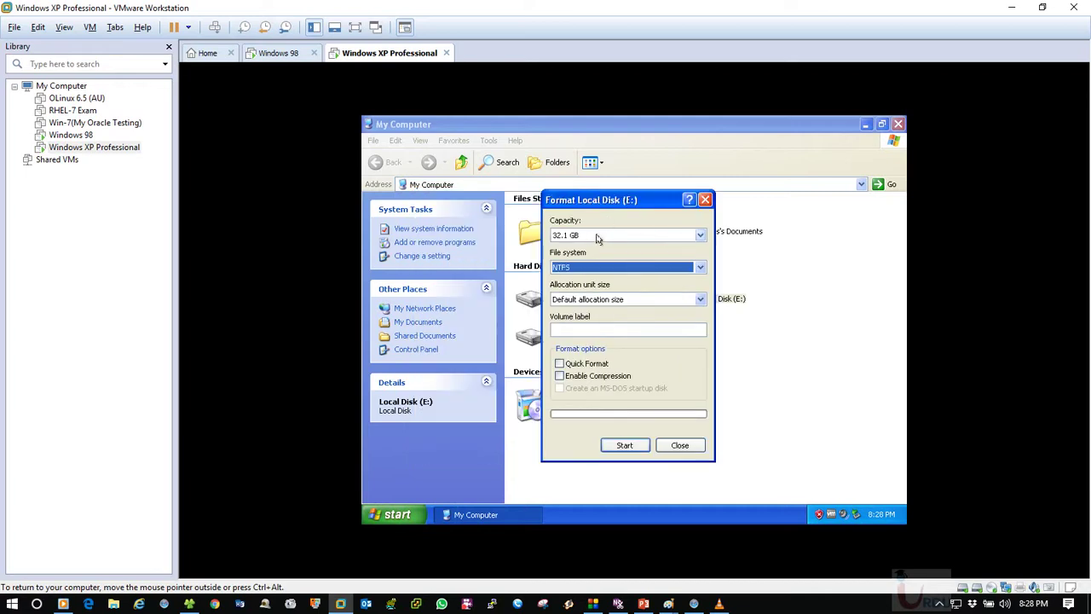
{"action": "left_click", "coordinate": [595, 237]}
{"action": "left_click", "coordinate": [598, 239]}
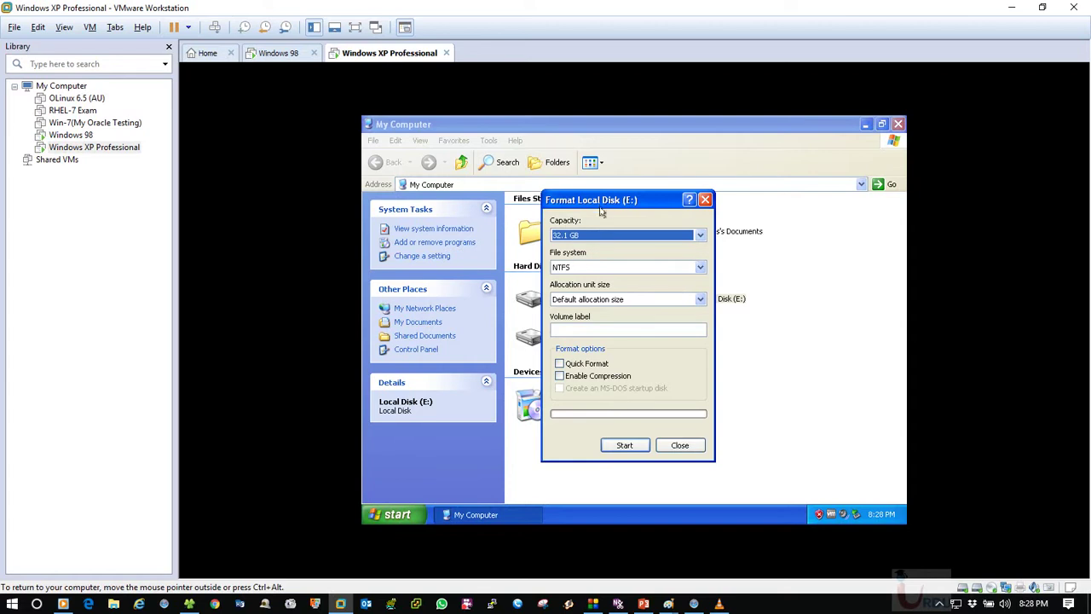
{"action": "left_click_drag", "start_coordinate": [605, 204], "coordinate": [541, 203]}
{"action": "left_click", "coordinate": [536, 266]}
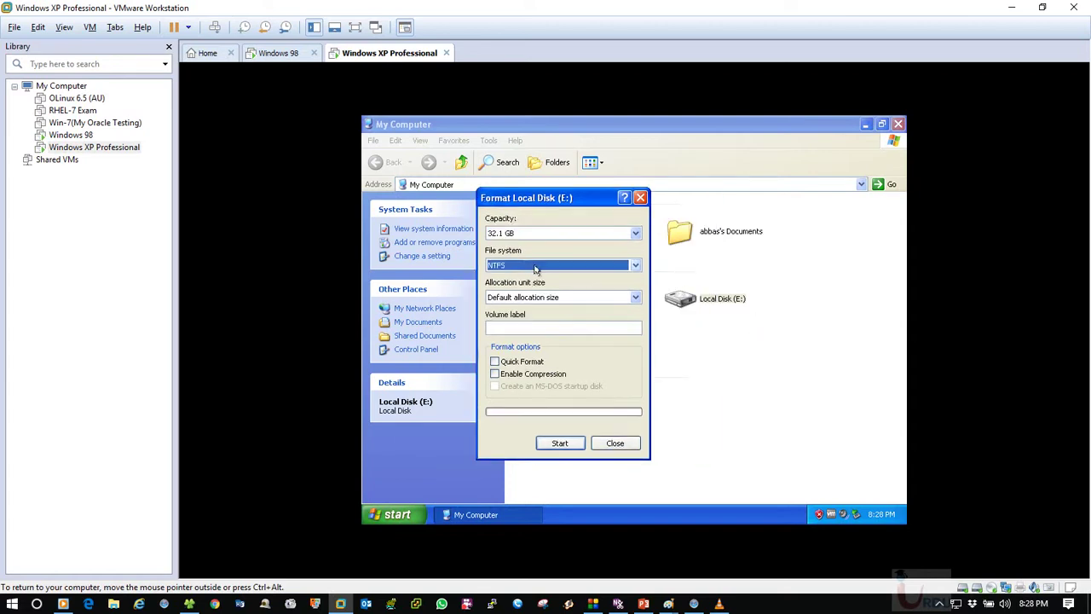
{"action": "left_click", "coordinate": [535, 268]}
{"action": "left_click", "coordinate": [629, 445]}
Step: Inspect the general and maintenance tool properties of Local Disk (E:), and dismiss them without changes
{"action": "right_click", "coordinate": [721, 298]}
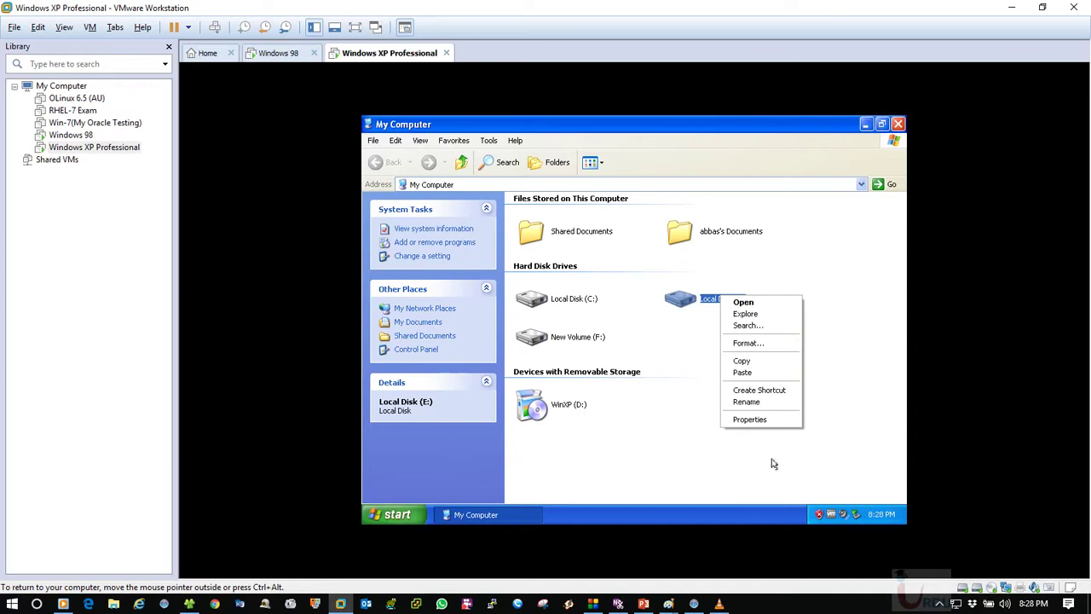
{"action": "left_click", "coordinate": [750, 419]}
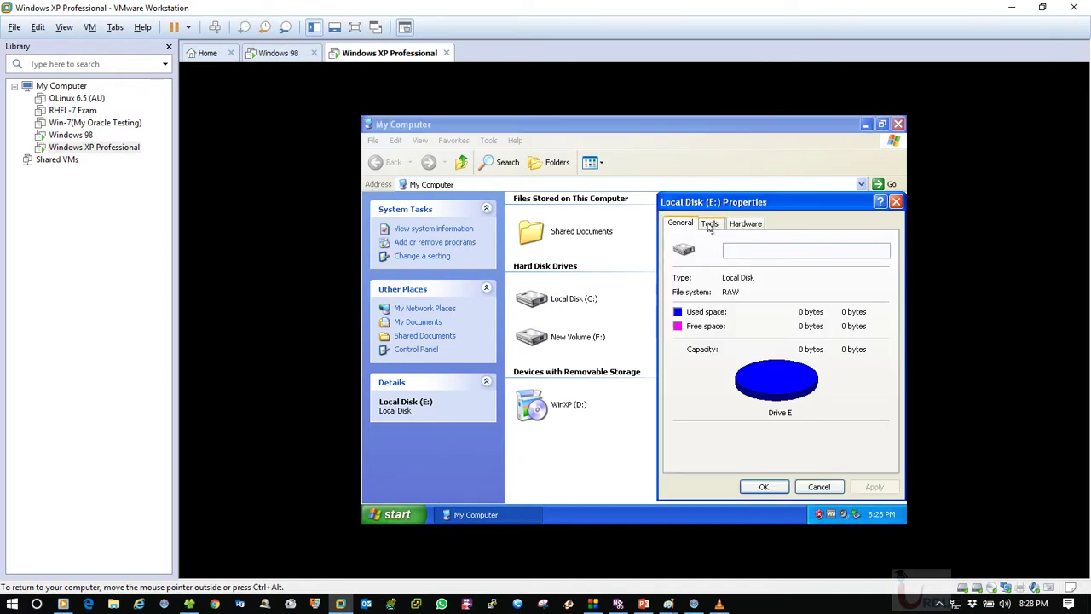
{"action": "left_click", "coordinate": [709, 223]}
{"action": "left_click_drag", "start_coordinate": [767, 202], "coordinate": [690, 194]}
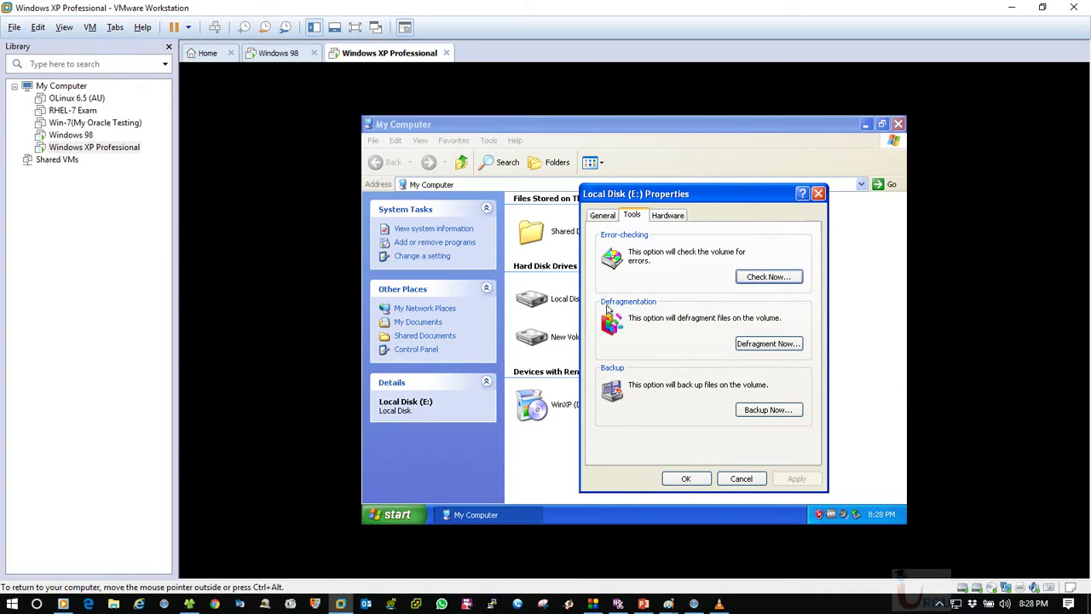
{"action": "left_click", "coordinate": [737, 478]}
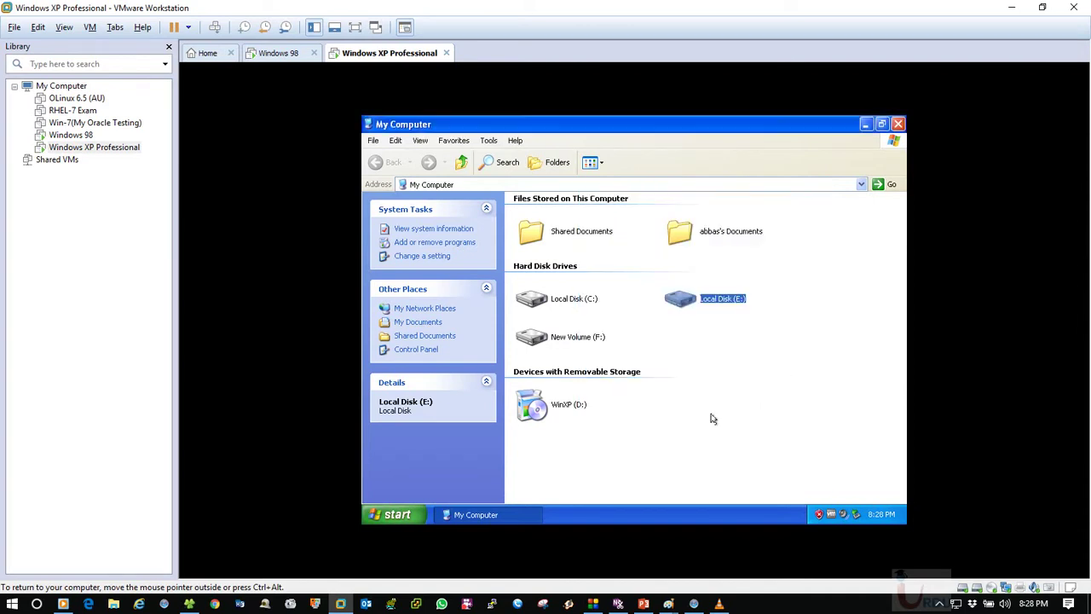
Step: Look inside the New Volume (F:) drive and return to My Computer
{"action": "left_click", "coordinate": [577, 339]}
{"action": "left_click", "coordinate": [706, 378]}
{"action": "left_click", "coordinate": [588, 339]}
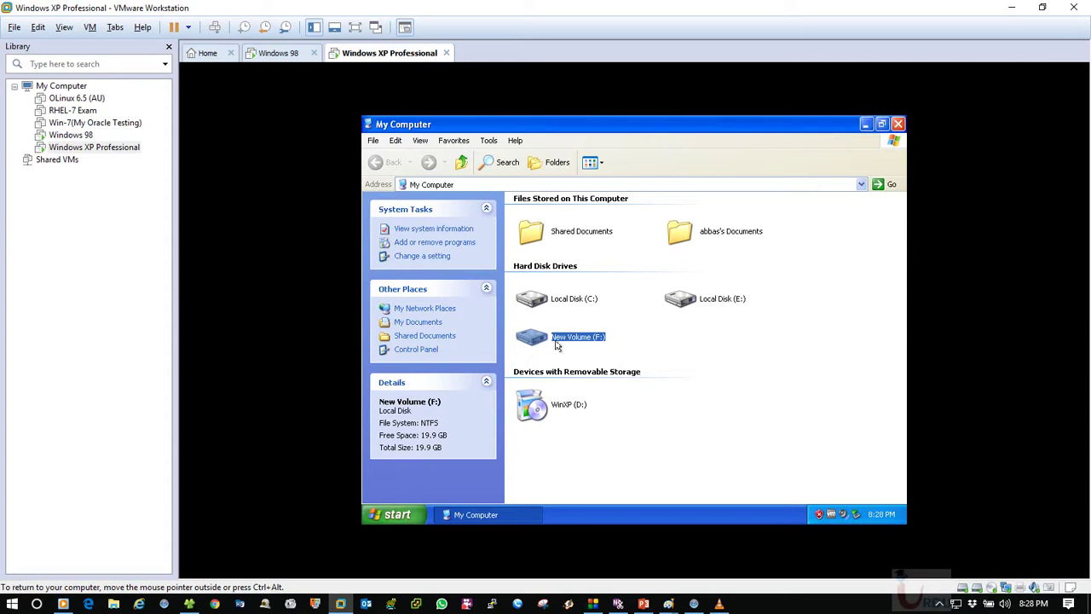
{"action": "right_click", "coordinate": [557, 344]}
{"action": "left_click", "coordinate": [580, 349]}
{"action": "left_click", "coordinate": [381, 162]}
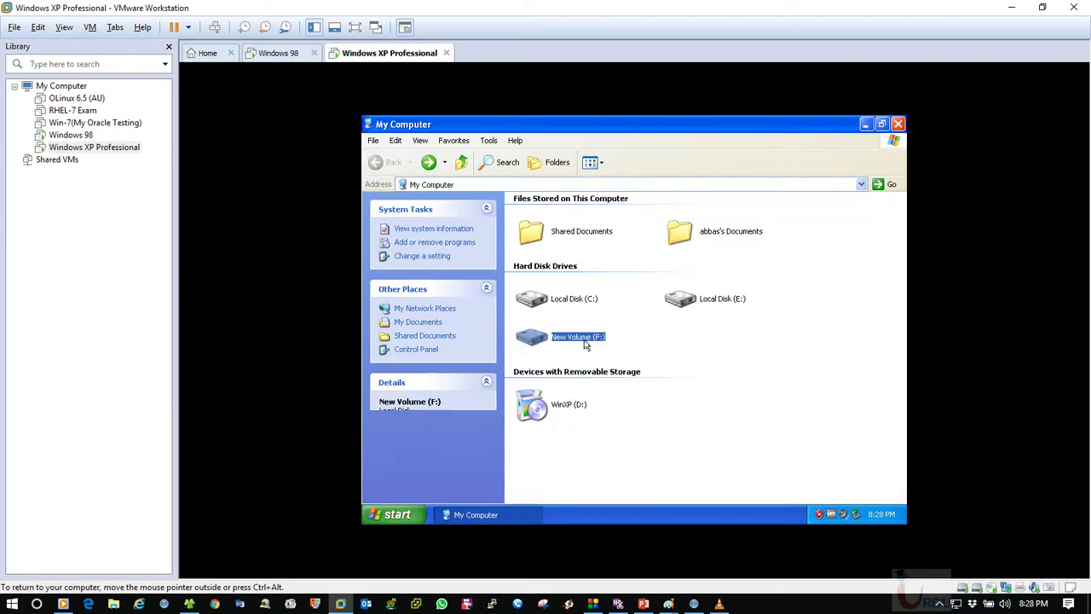
Step: Set up formatting of New Volume (F:) with the FAT32 file system and Quick Format enabled
{"action": "right_click", "coordinate": [577, 338]}
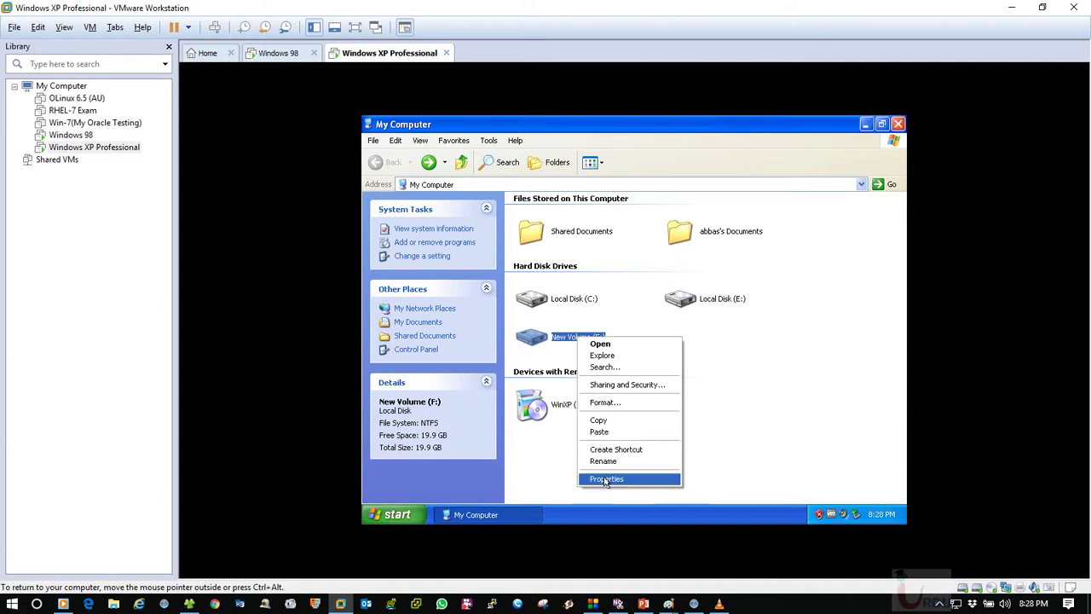
{"action": "left_click", "coordinate": [606, 404]}
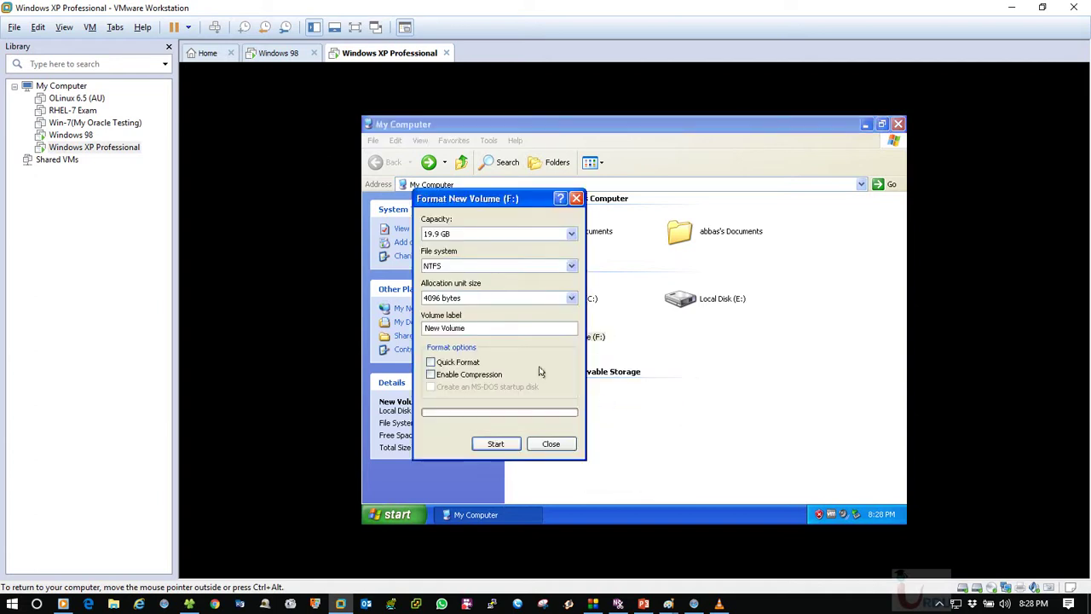
{"action": "left_click", "coordinate": [462, 267]}
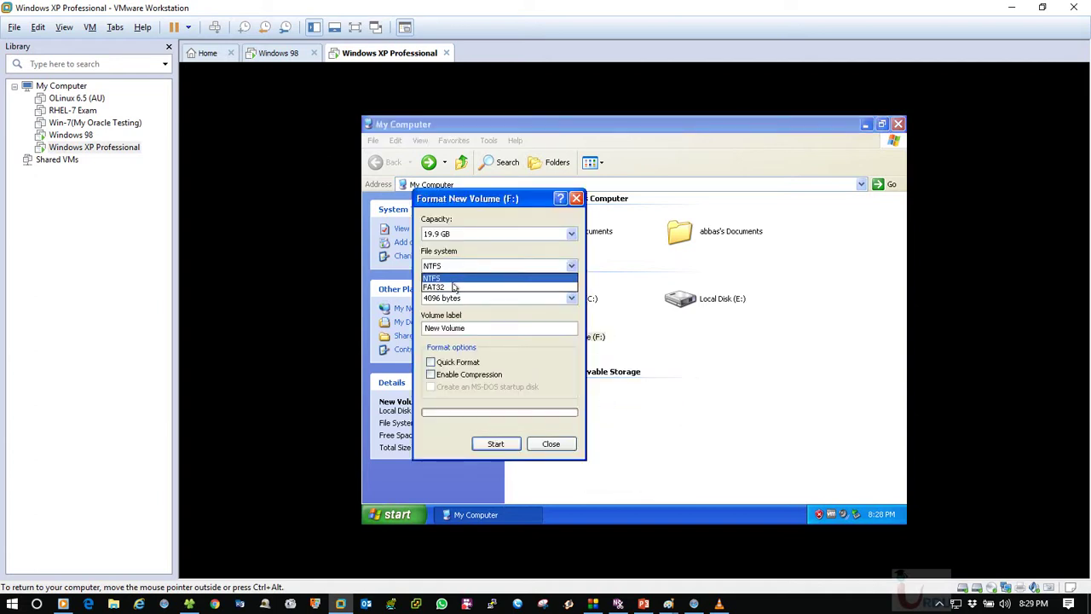
{"action": "left_click", "coordinate": [454, 287]}
{"action": "left_click_drag", "start_coordinate": [457, 203], "coordinate": [590, 207]}
{"action": "left_click", "coordinate": [569, 365]}
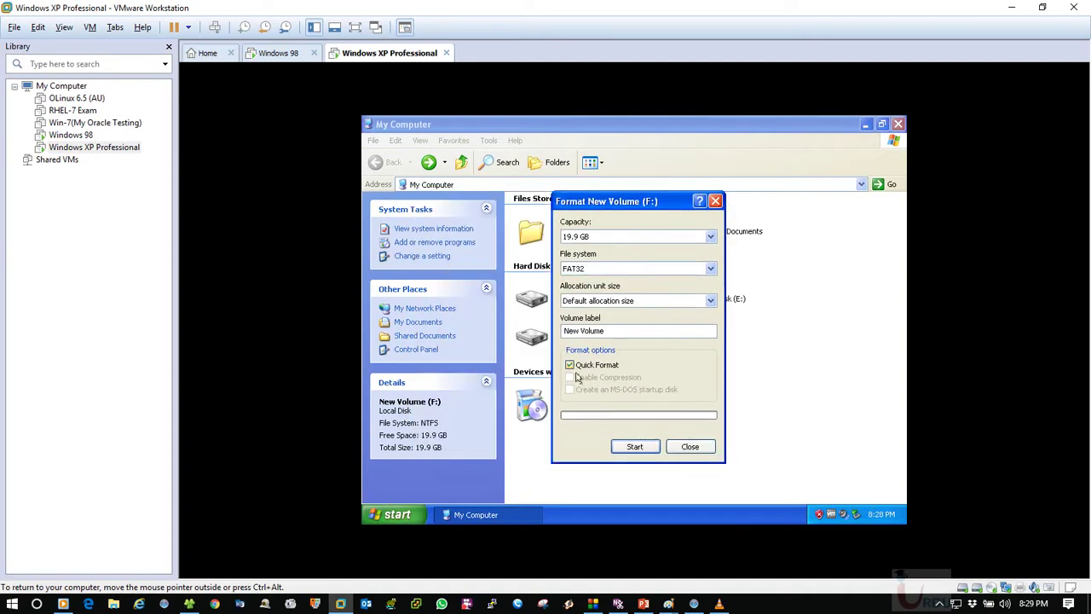
Step: Run the format of New Volume (F:), accepting the data-loss warning, and close the format dialog when it completes
{"action": "left_click", "coordinate": [637, 446]}
{"action": "left_click", "coordinate": [614, 354]}
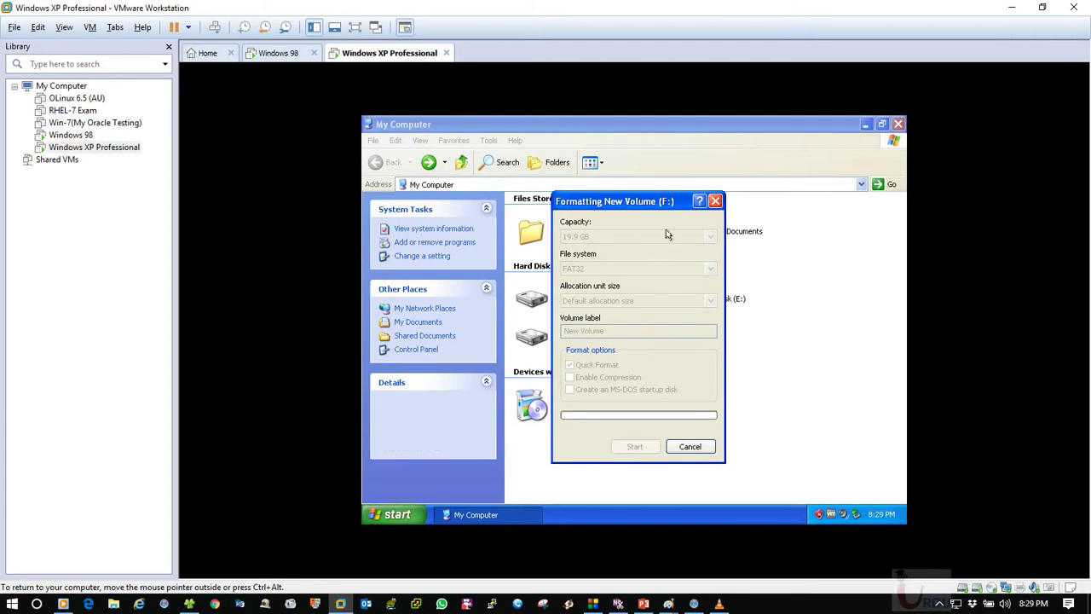
{"action": "left_click_drag", "start_coordinate": [626, 205], "coordinate": [533, 194]}
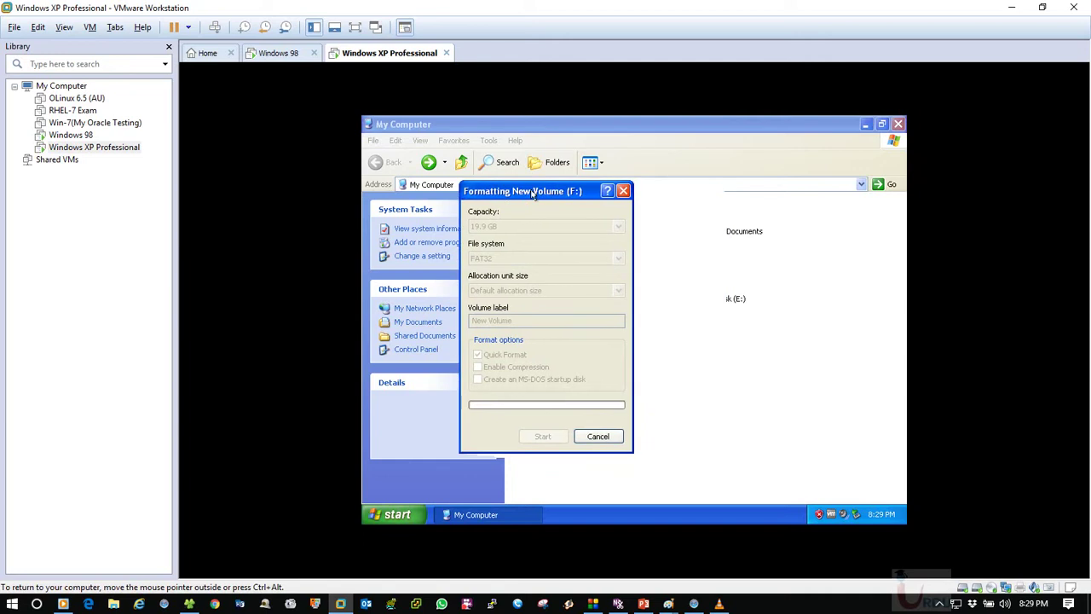
{"action": "left_click", "coordinate": [637, 354]}
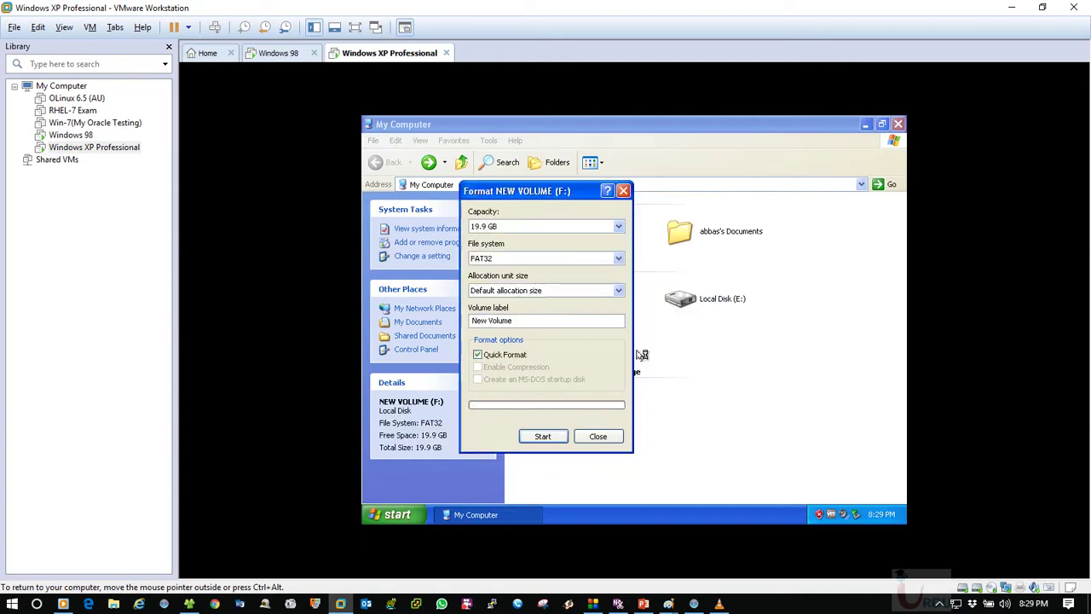
{"action": "left_click", "coordinate": [600, 437]}
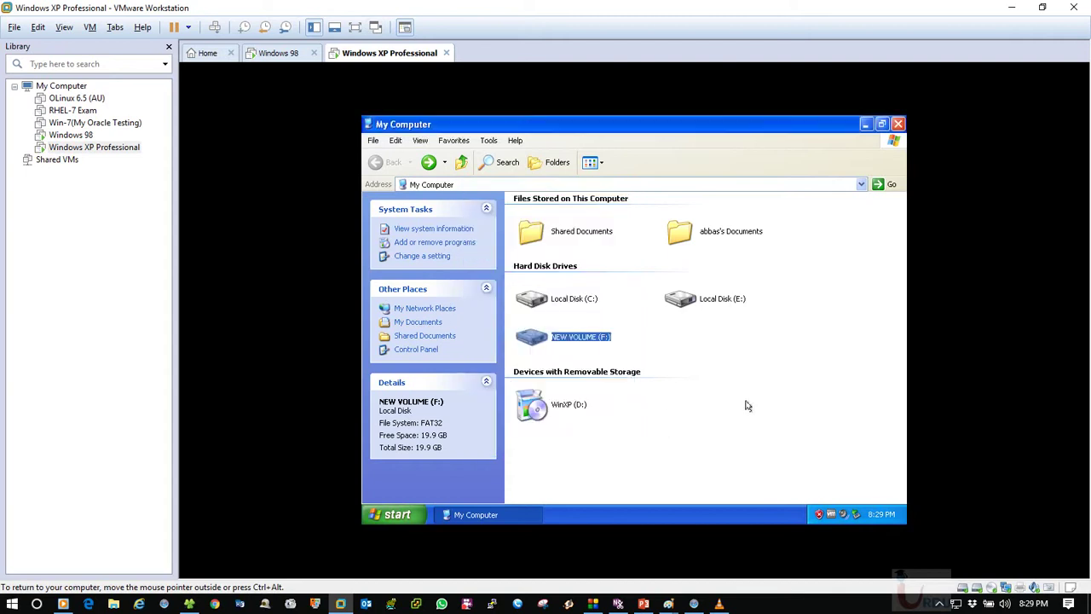
Step: Create a new folder with the default name in the root of the F: drive
{"action": "double_click", "coordinate": [581, 337]}
{"action": "right_click", "coordinate": [560, 295]}
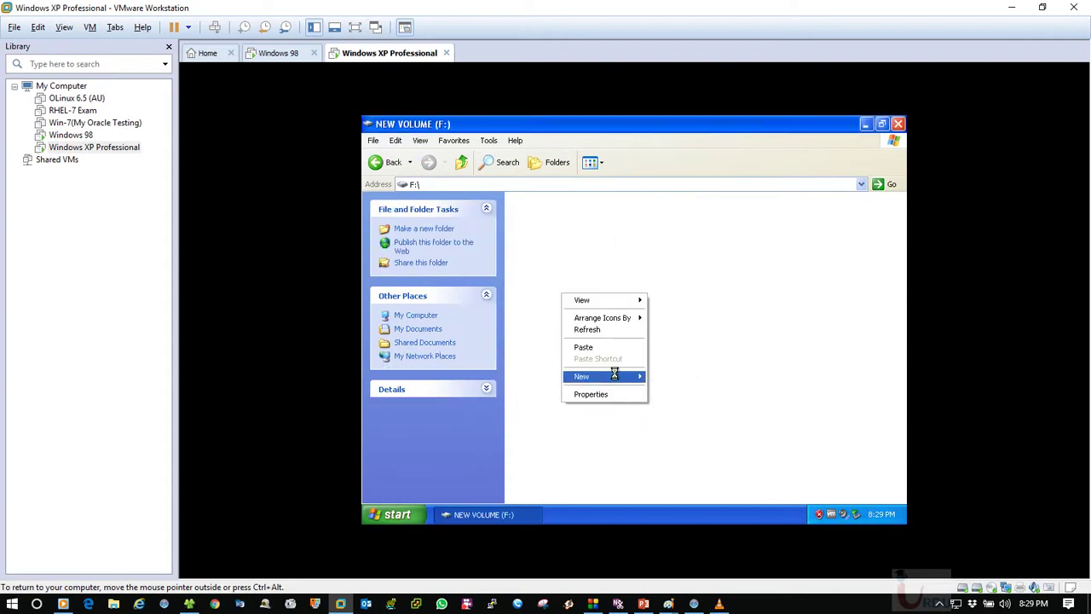
{"action": "key", "text": "w"}
{"action": "key", "text": "f"}
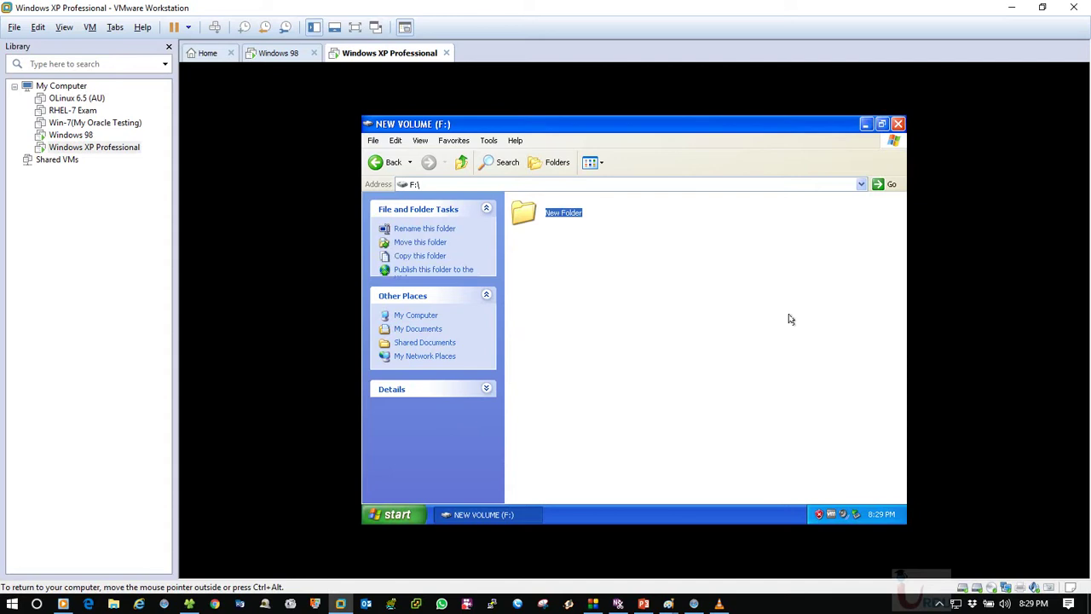
Step: Check which property pages the new folder on the FAT32 F: drive offers, and return to My Computer
{"action": "right_click", "coordinate": [545, 211]}
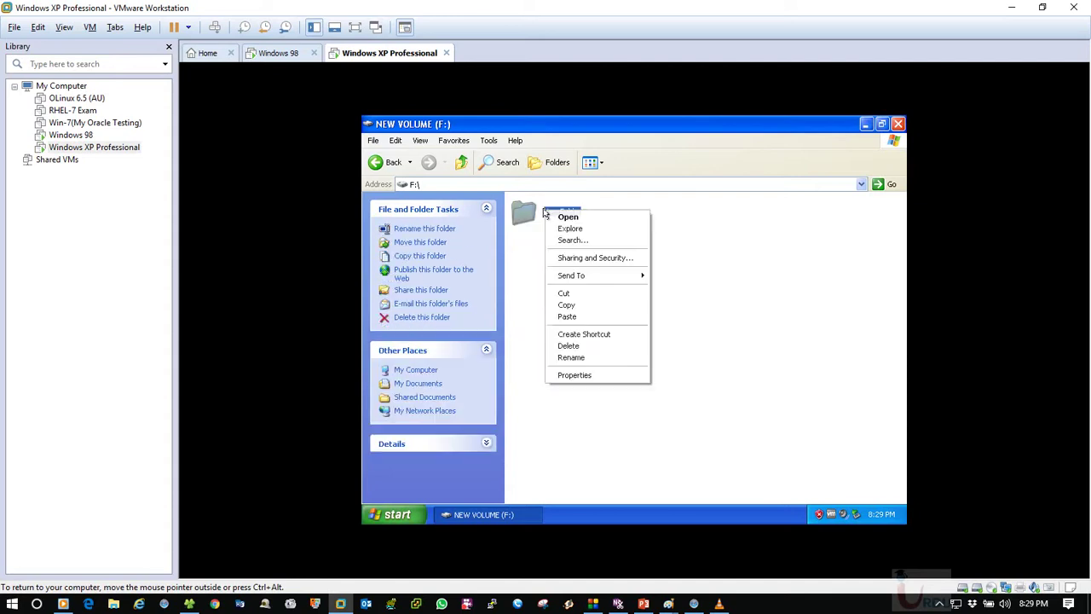
{"action": "left_click", "coordinate": [595, 381]}
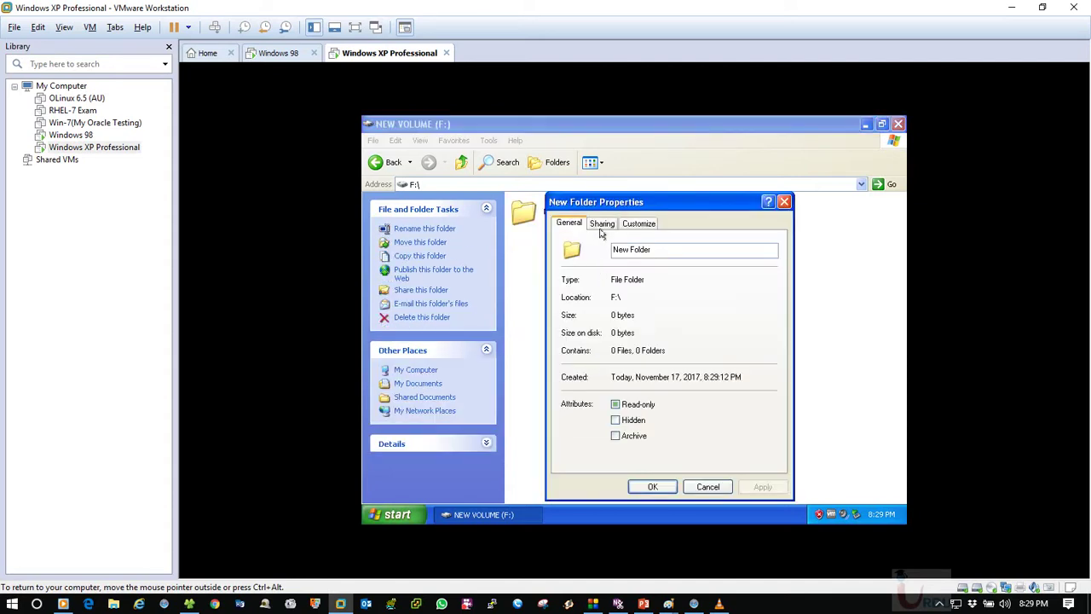
{"action": "left_click", "coordinate": [708, 486]}
{"action": "left_click", "coordinate": [384, 164]}
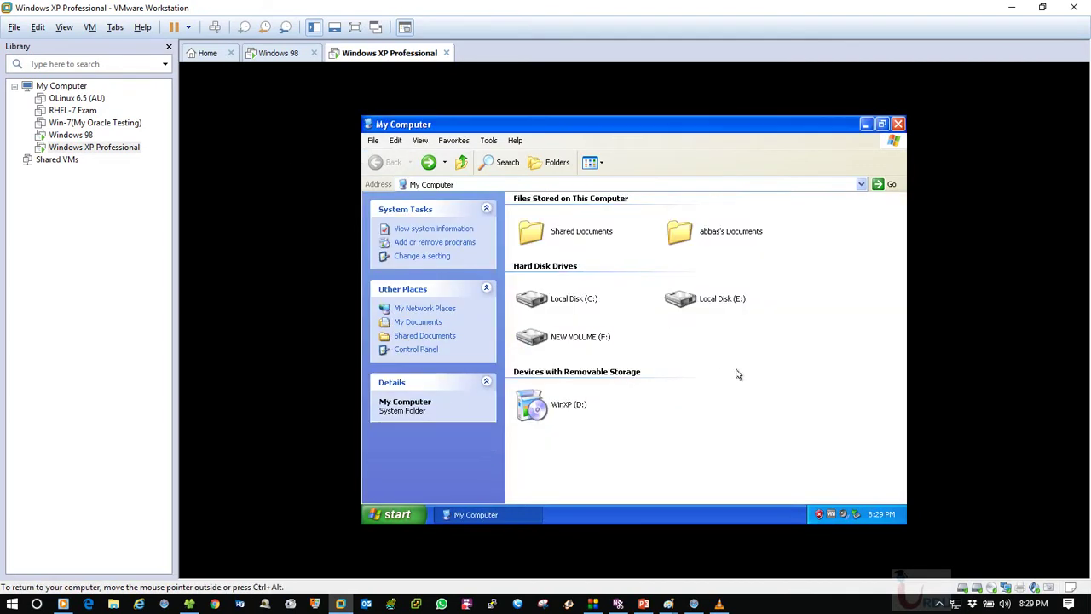
{"action": "left_click", "coordinate": [599, 342]}
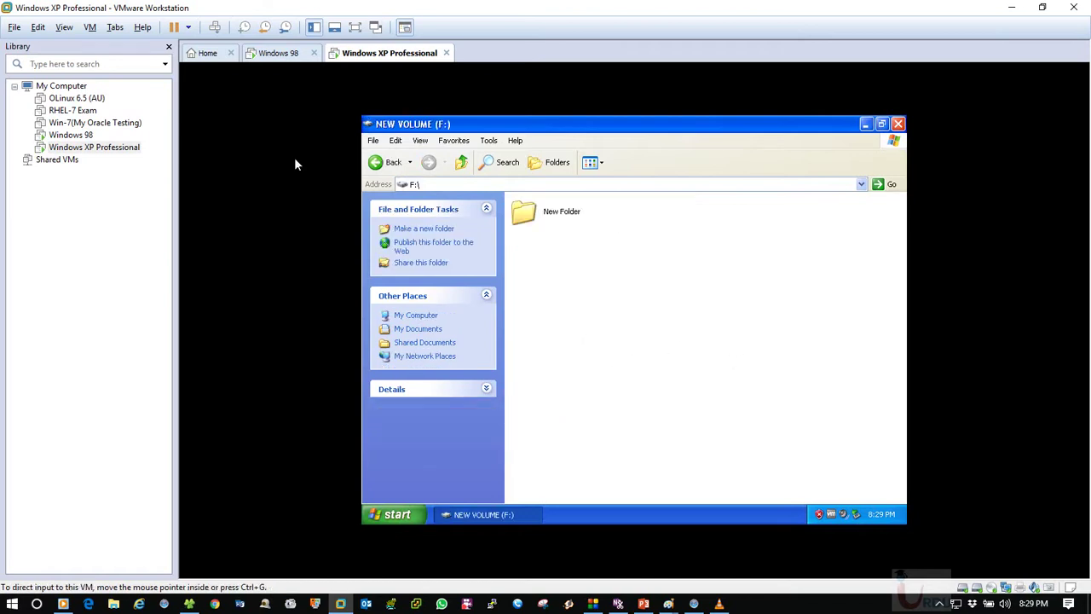
{"action": "left_click", "coordinate": [385, 164]}
Step: Format Local Disk (E:) as NTFS with default allocation size and Quick Format enabled, accepting the warning and closing the dialog
{"action": "left_click", "coordinate": [693, 304]}
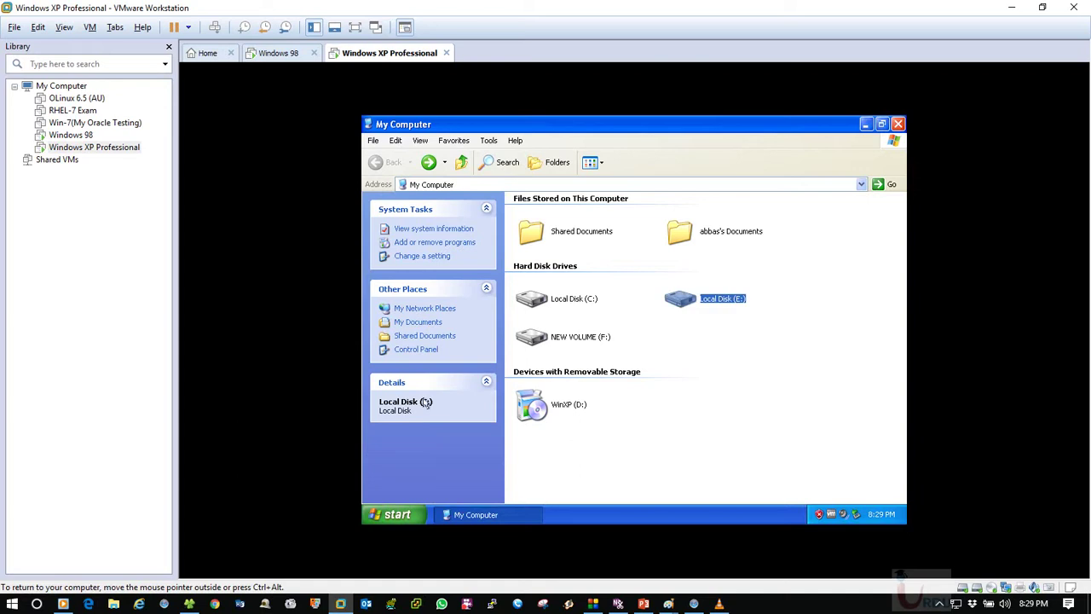
{"action": "right_click", "coordinate": [713, 298]}
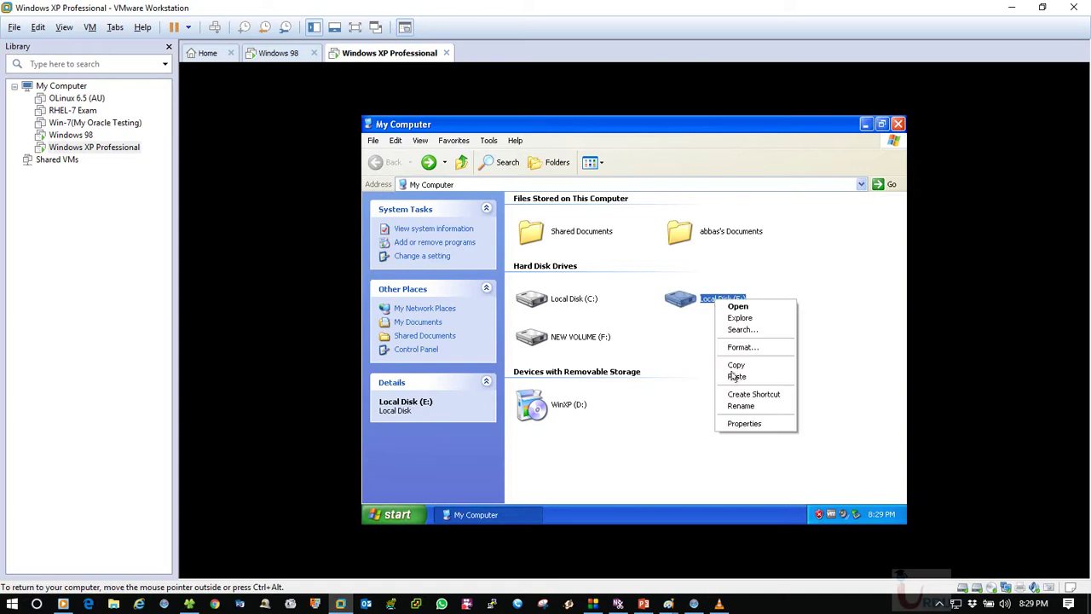
{"action": "left_click", "coordinate": [725, 318]}
{"action": "left_click", "coordinate": [607, 356]}
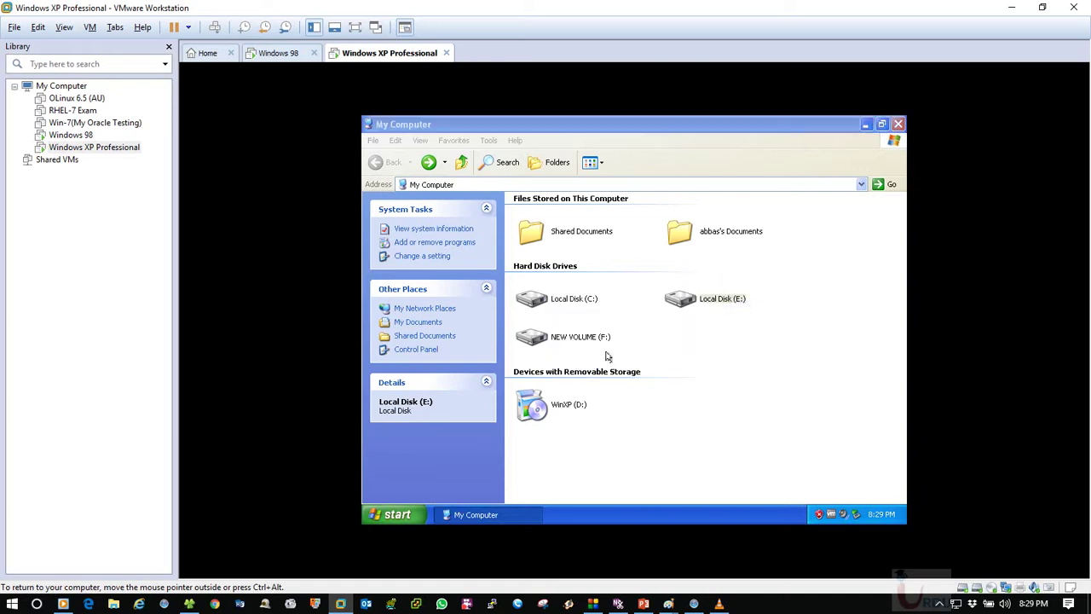
{"action": "left_click", "coordinate": [432, 363]}
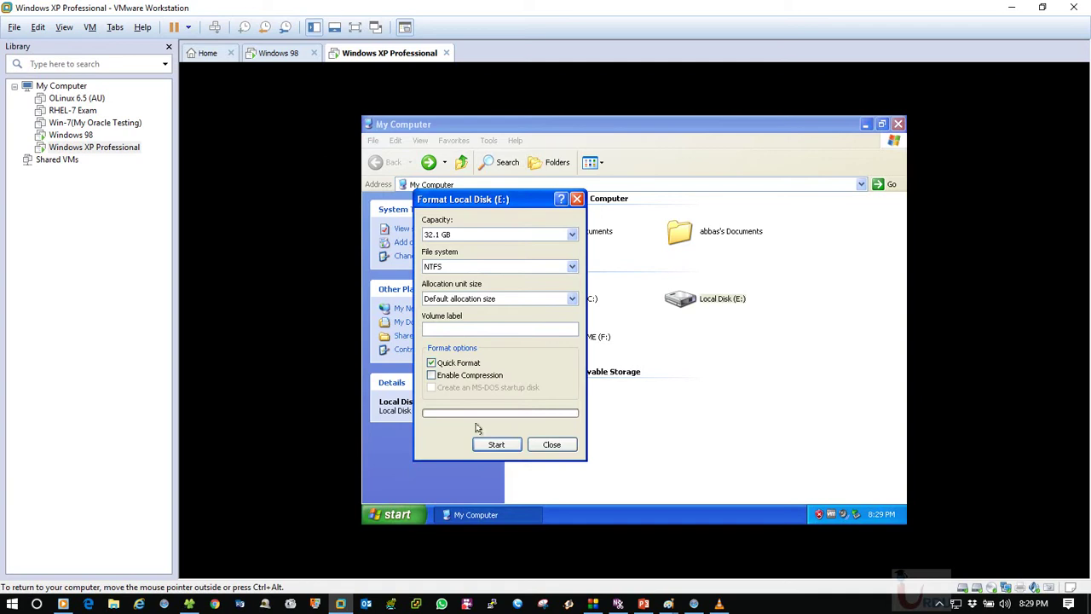
{"action": "left_click", "coordinate": [496, 444]}
{"action": "left_click", "coordinate": [608, 355]}
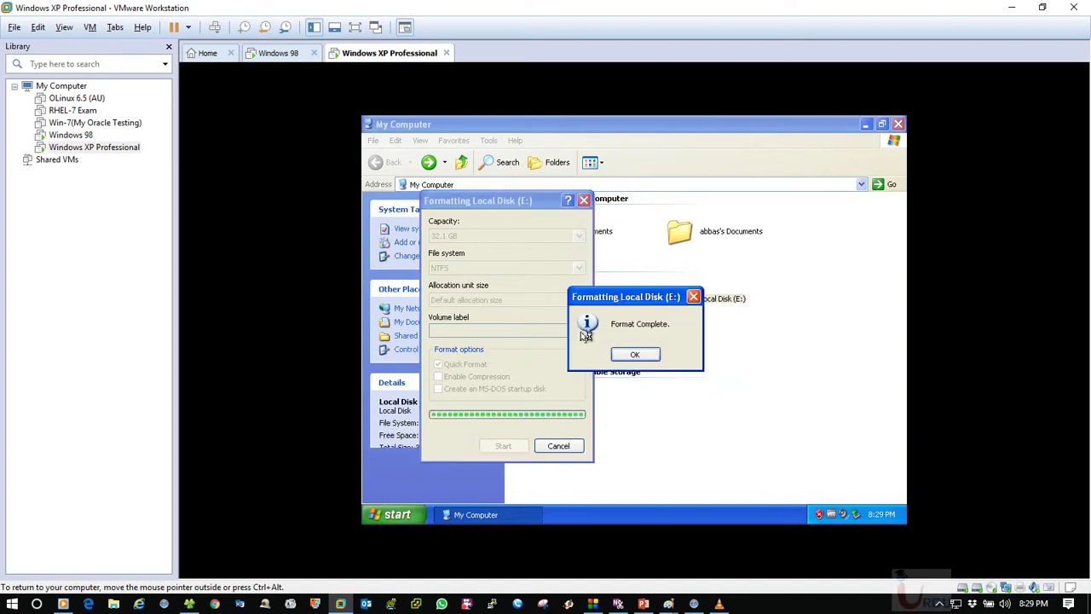
{"action": "left_click", "coordinate": [635, 353]}
{"action": "left_click", "coordinate": [558, 446]}
Step: Create a new folder with the default name in the root of Local Disk (E:)
{"action": "double_click", "coordinate": [716, 297]}
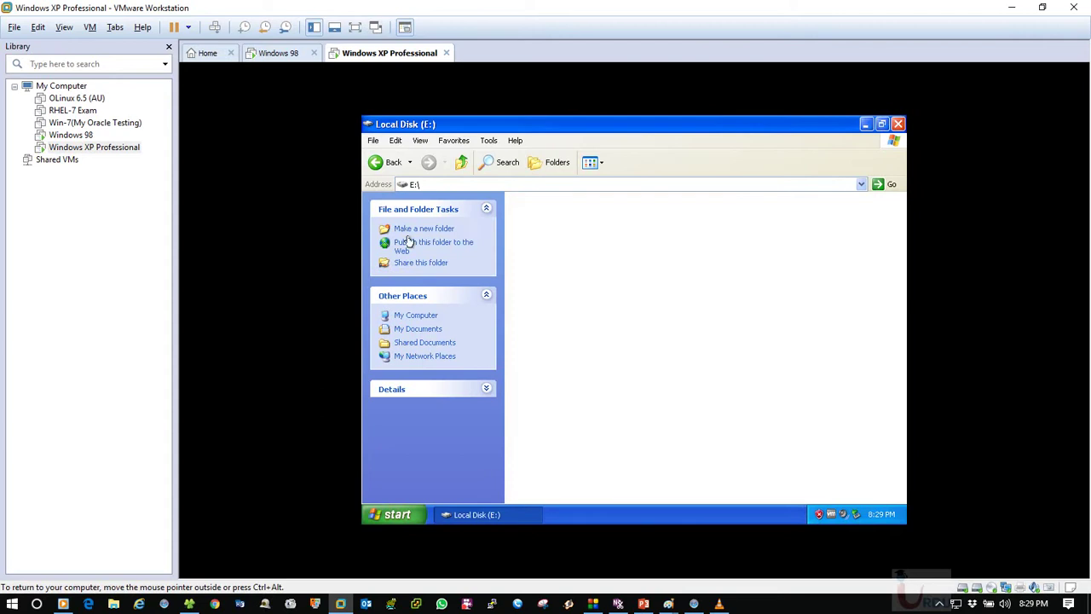
{"action": "left_click", "coordinate": [385, 166]}
{"action": "double_click", "coordinate": [719, 299]}
{"action": "right_click", "coordinate": [605, 275]}
{"action": "mouse_move", "coordinate": [618, 355]}
{"action": "left_click", "coordinate": [716, 353]}
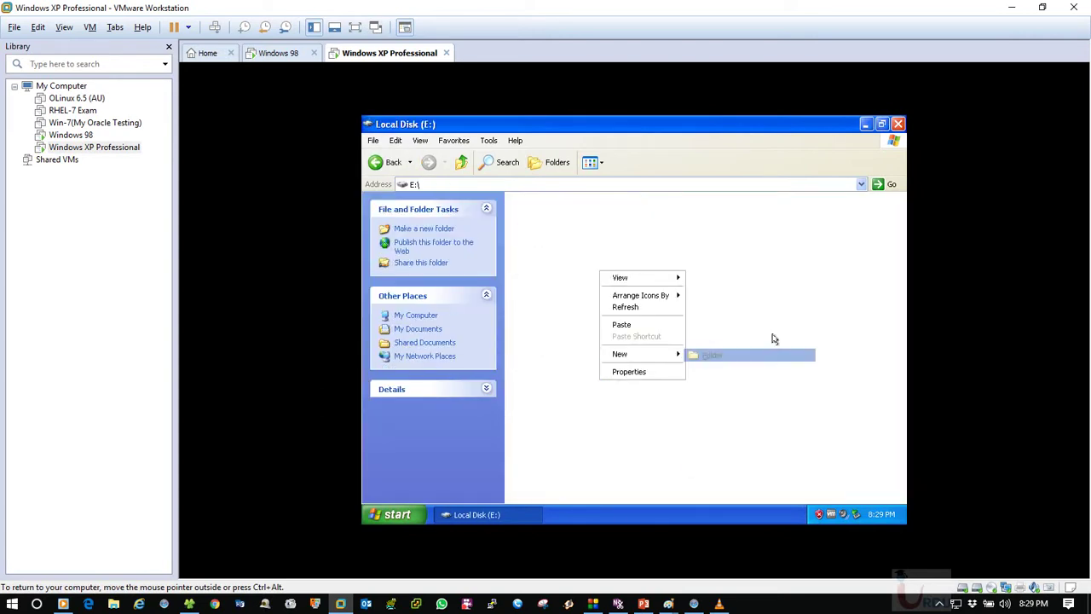
Step: Check which property pages the new folder on the NTFS E: drive offers, and return to My Computer
{"action": "right_click", "coordinate": [544, 210]}
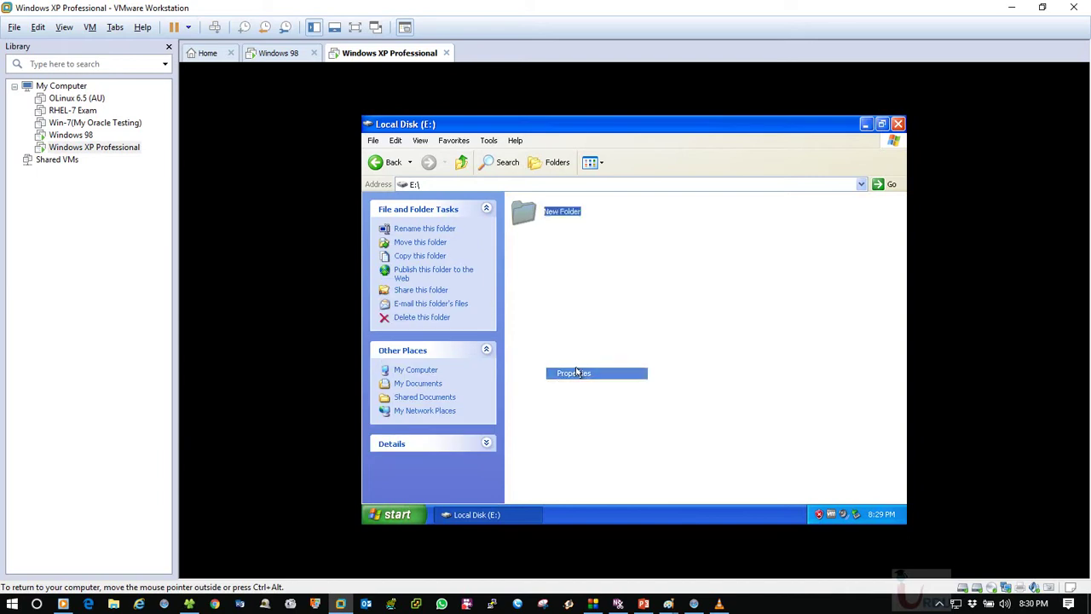
{"action": "left_click", "coordinate": [577, 373]}
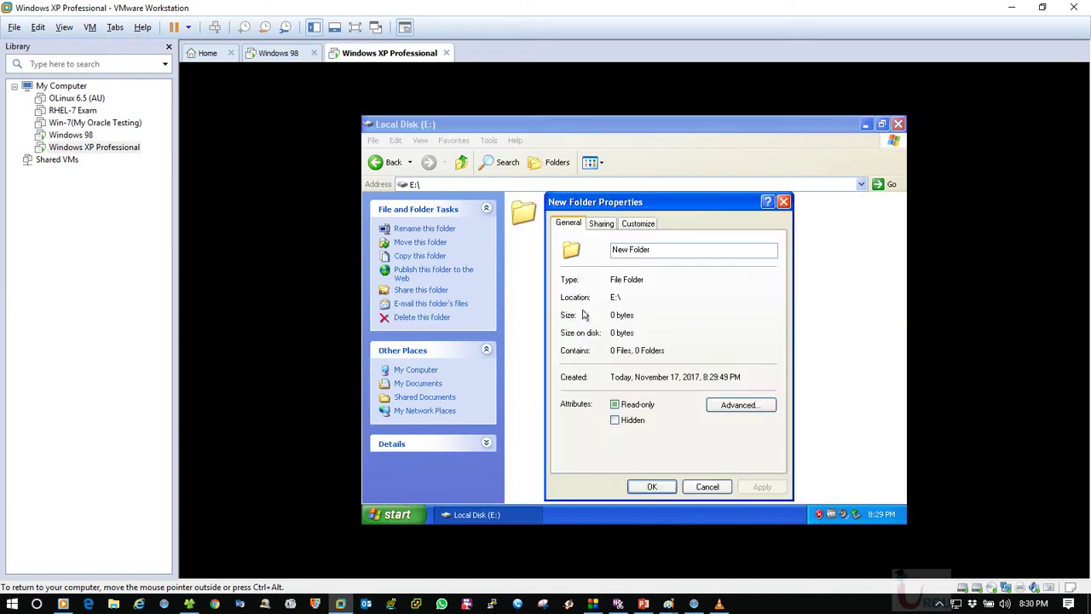
{"action": "left_click", "coordinate": [695, 486]}
{"action": "left_click", "coordinate": [378, 162]}
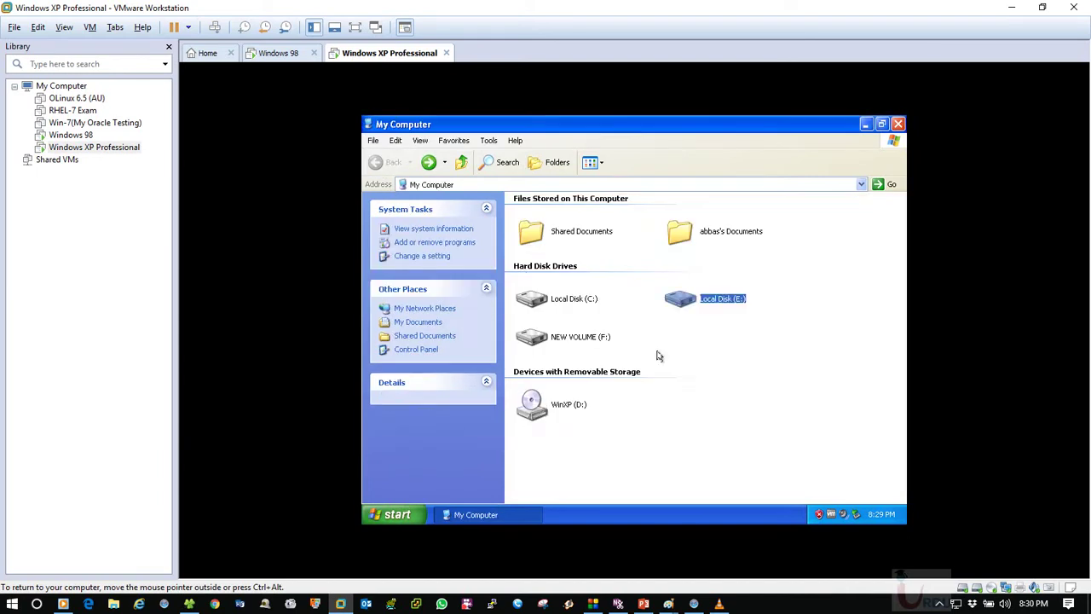
Step: From Local Disk (E:), turn off simple file sharing in the Folder Options view settings, apply it and close the dialog
{"action": "double_click", "coordinate": [686, 298]}
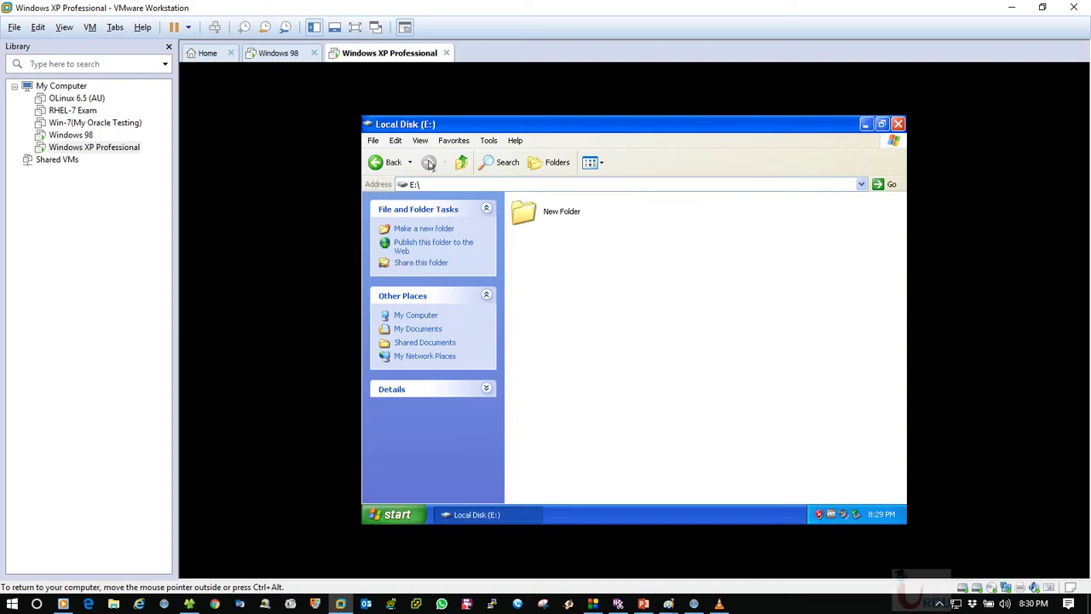
{"action": "left_click", "coordinate": [488, 140]}
{"action": "left_click", "coordinate": [512, 192]}
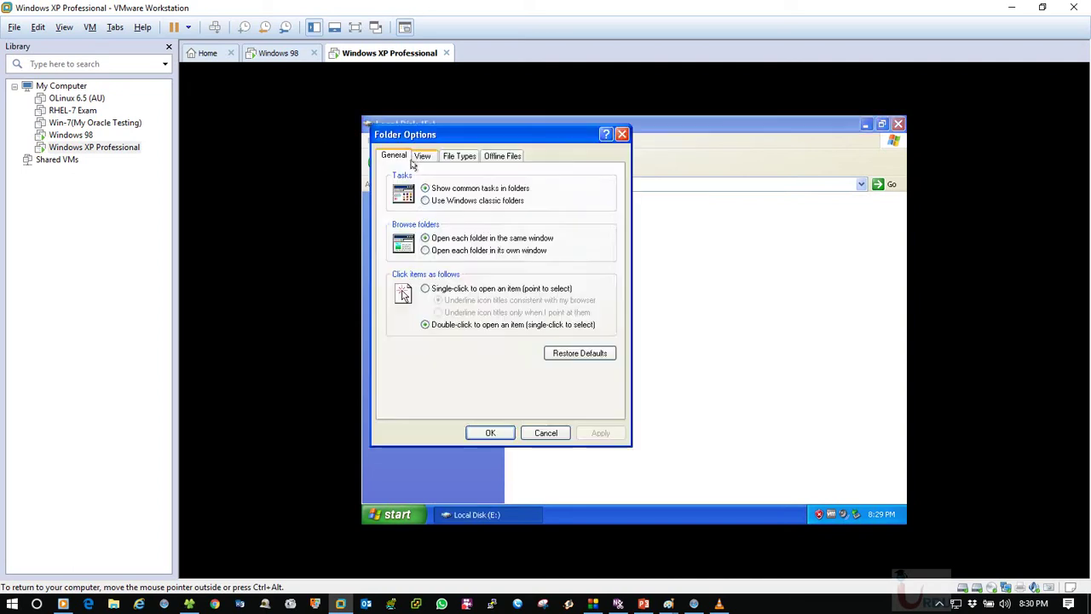
{"action": "left_click", "coordinate": [422, 157]}
{"action": "left_click_drag", "start_coordinate": [609, 273], "coordinate": [614, 366]}
{"action": "left_click", "coordinate": [453, 370]}
{"action": "left_click", "coordinate": [600, 433]}
{"action": "left_click", "coordinate": [544, 433]}
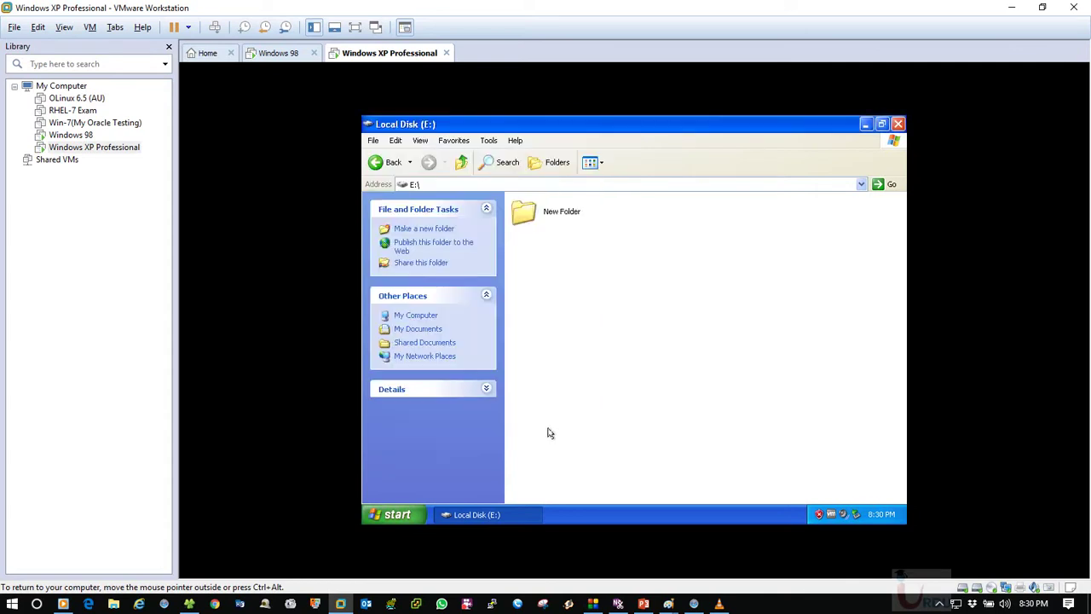
Step: Examine the Security permissions of New Folder on Local Disk (E:), close its properties and return to My Computer
{"action": "double_click", "coordinate": [555, 222]}
{"action": "left_click", "coordinate": [379, 164]}
{"action": "right_click", "coordinate": [540, 214]}
{"action": "left_click", "coordinate": [557, 383]}
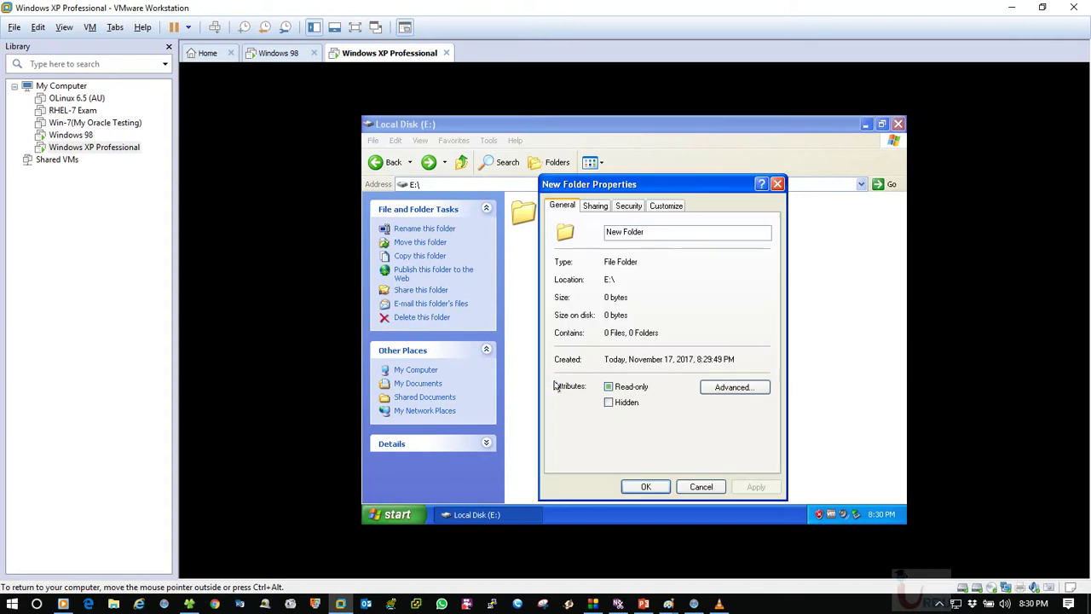
{"action": "left_click", "coordinate": [628, 206]}
{"action": "left_click_drag", "start_coordinate": [636, 184], "coordinate": [660, 180]}
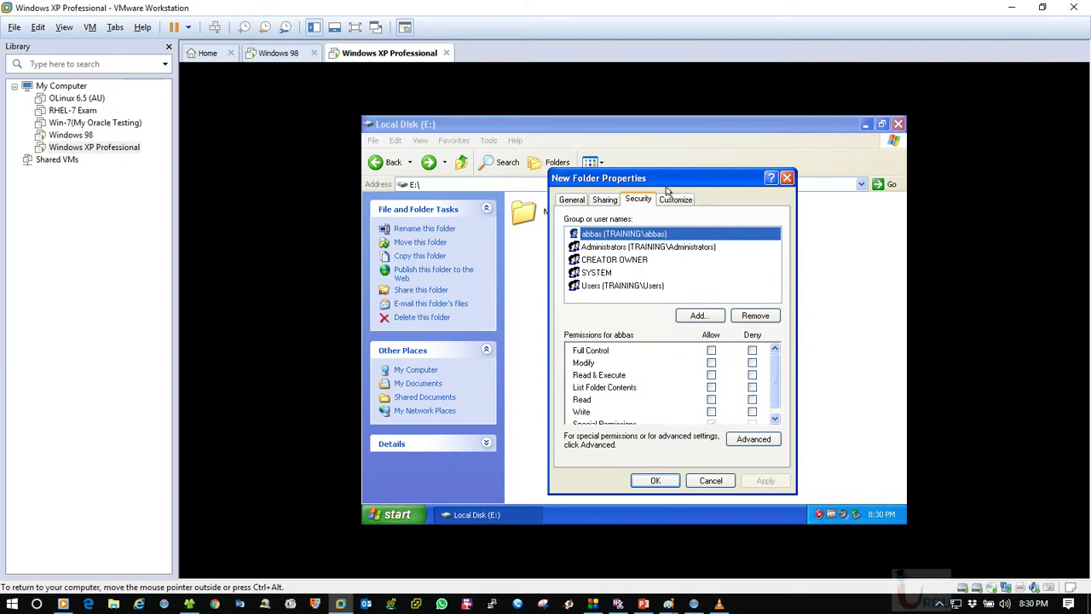
{"action": "left_click_drag", "start_coordinate": [720, 188], "coordinate": [708, 186]}
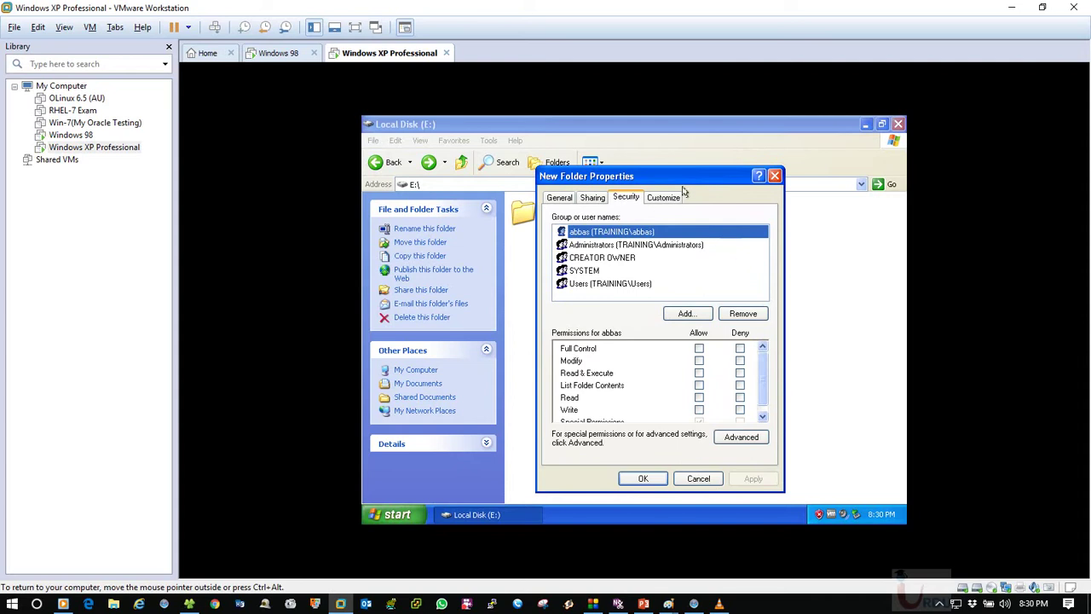
{"action": "left_click", "coordinate": [774, 176]}
{"action": "key", "text": "BackSpace"}
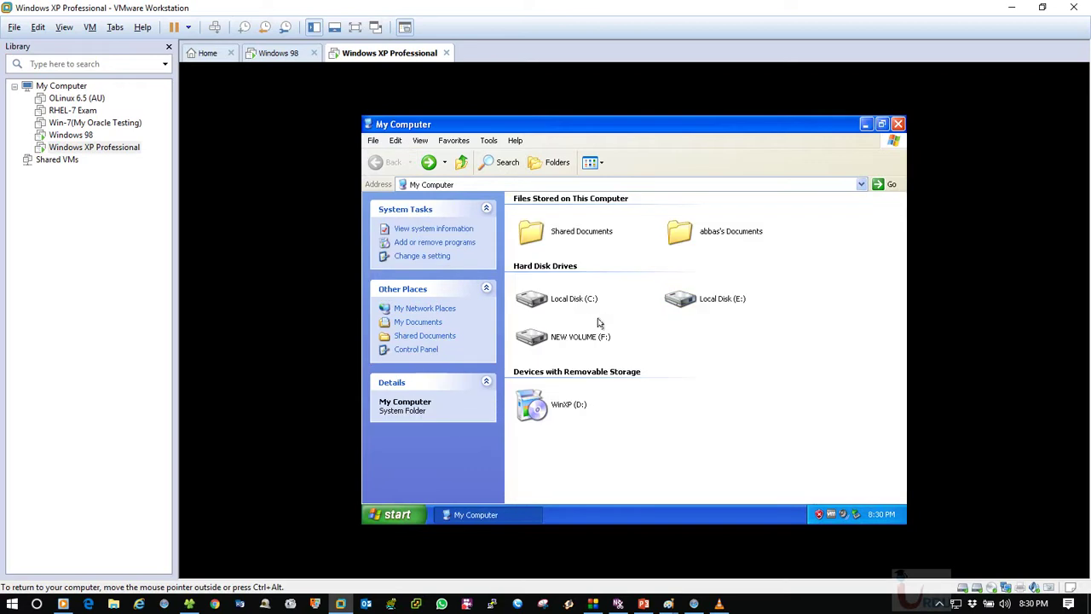
Step: Browse the root contents of Local Disk (C:) and Local Disk (E:), and return to My Computer
{"action": "mouse_move", "coordinate": [552, 350]}
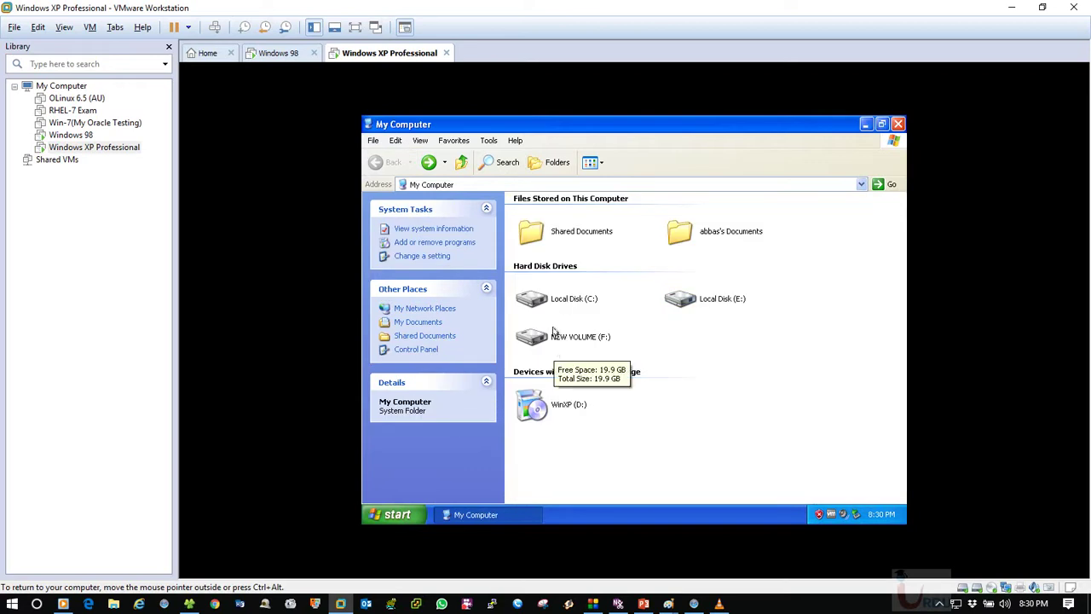
{"action": "double_click", "coordinate": [563, 299]}
{"action": "left_click", "coordinate": [379, 162]}
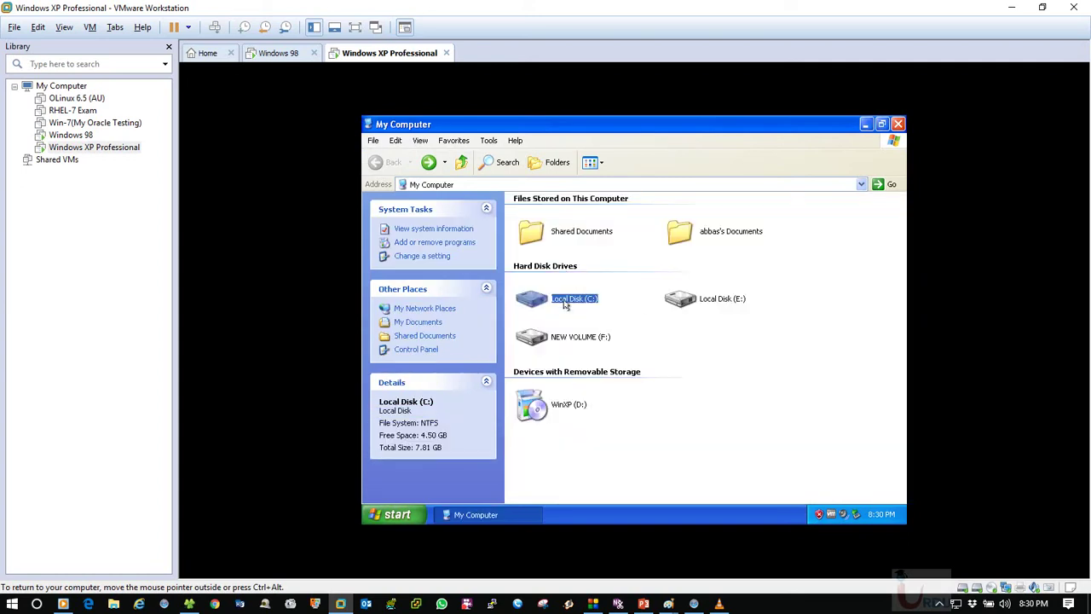
{"action": "double_click", "coordinate": [565, 300]}
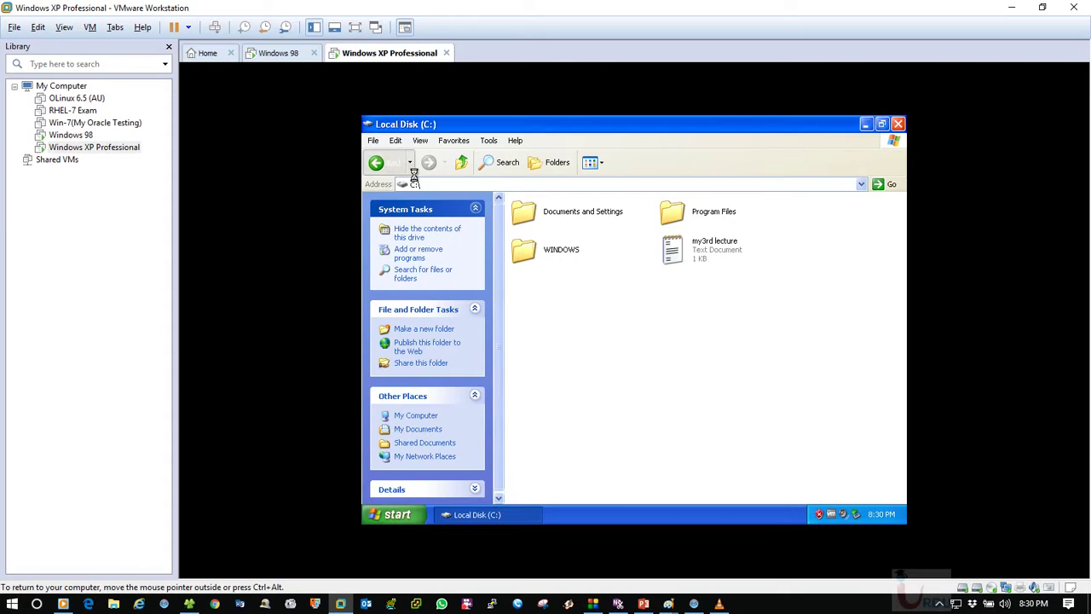
{"action": "left_click", "coordinate": [382, 162]}
{"action": "left_click_drag", "start_coordinate": [734, 347], "coordinate": [631, 294]}
{"action": "left_click", "coordinate": [751, 364]}
{"action": "double_click", "coordinate": [716, 300]}
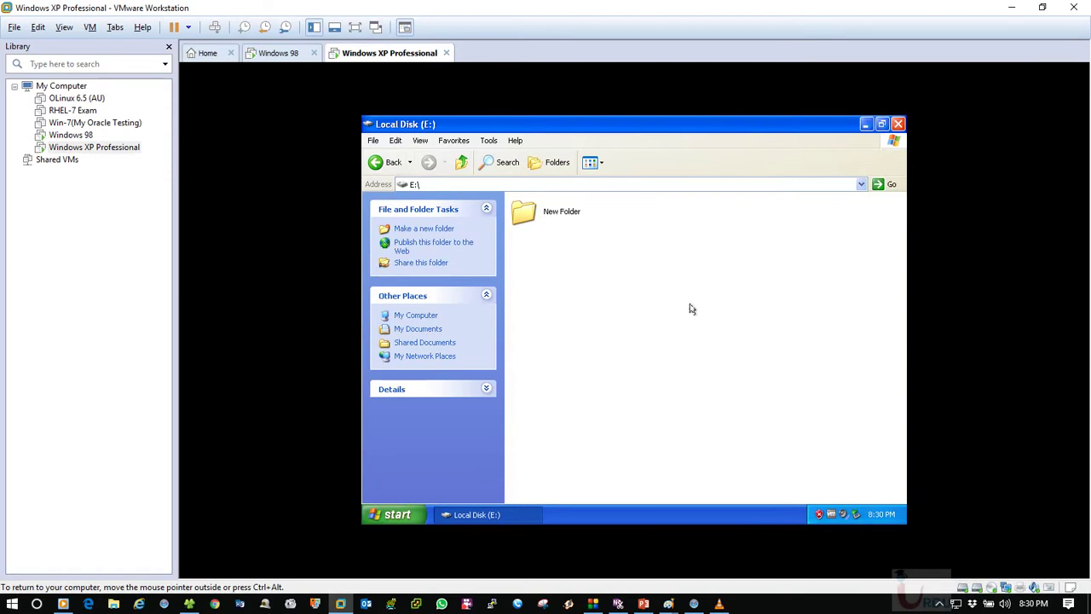
{"action": "left_click", "coordinate": [379, 164]}
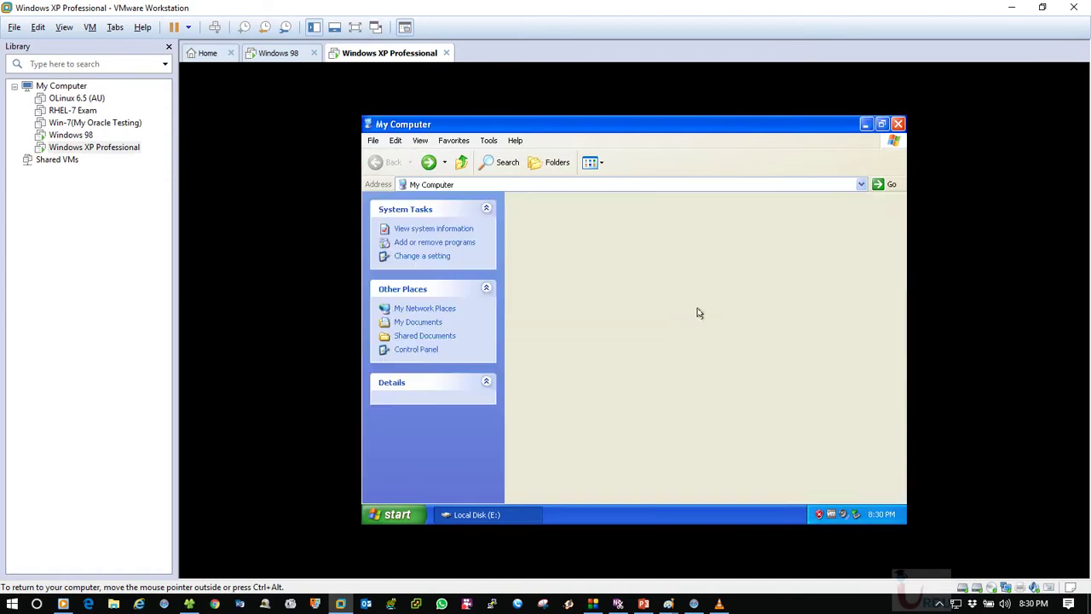
Step: Examine the general properties of Local Disk (E:), including its file system and drive compression option, and cancel the dialog
{"action": "right_click", "coordinate": [710, 294]}
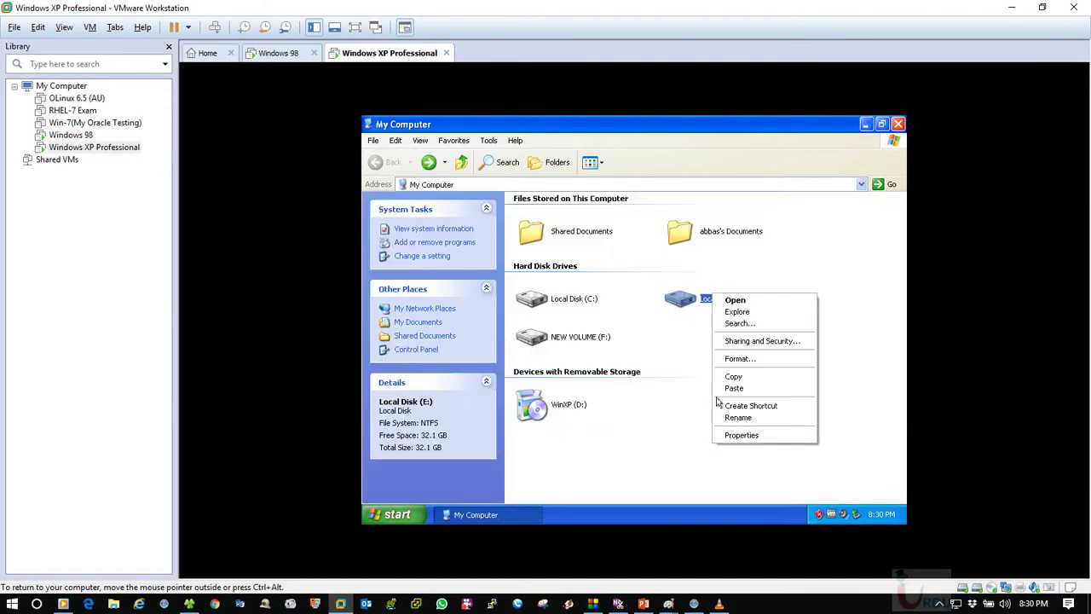
{"action": "left_click", "coordinate": [733, 435]}
{"action": "left_click_drag", "start_coordinate": [764, 184], "coordinate": [660, 180]}
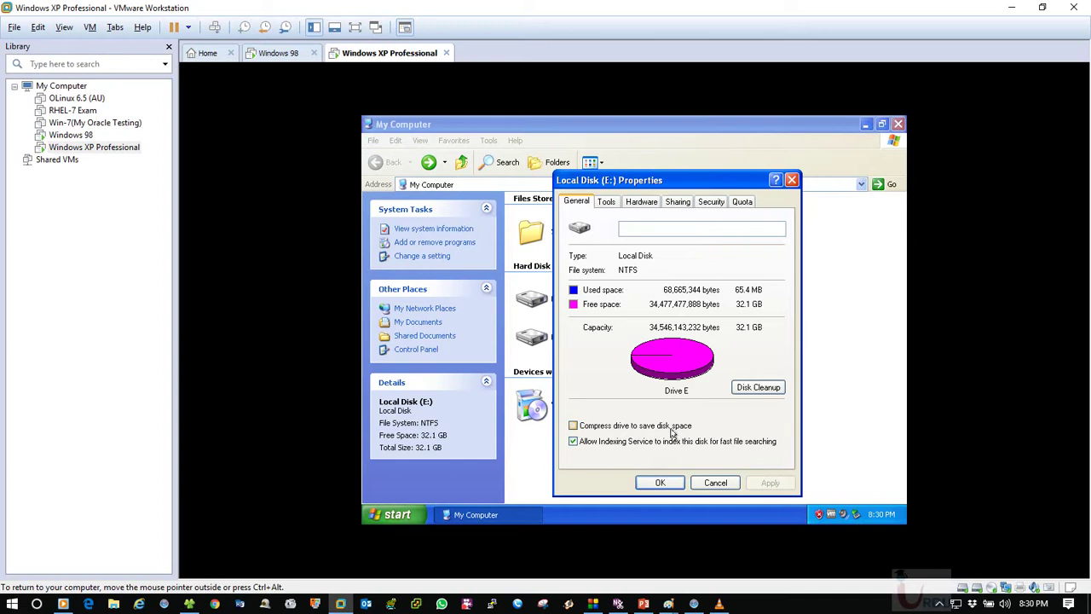
{"action": "left_click", "coordinate": [659, 482]}
{"action": "left_click_drag", "start_coordinate": [667, 183], "coordinate": [543, 156]}
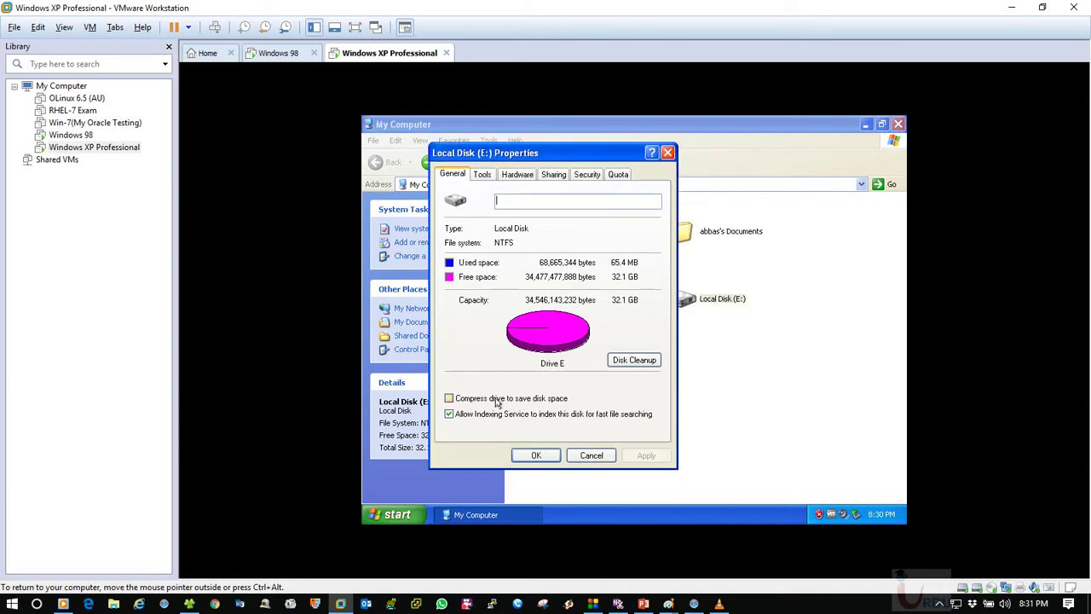
{"action": "left_click", "coordinate": [590, 456]}
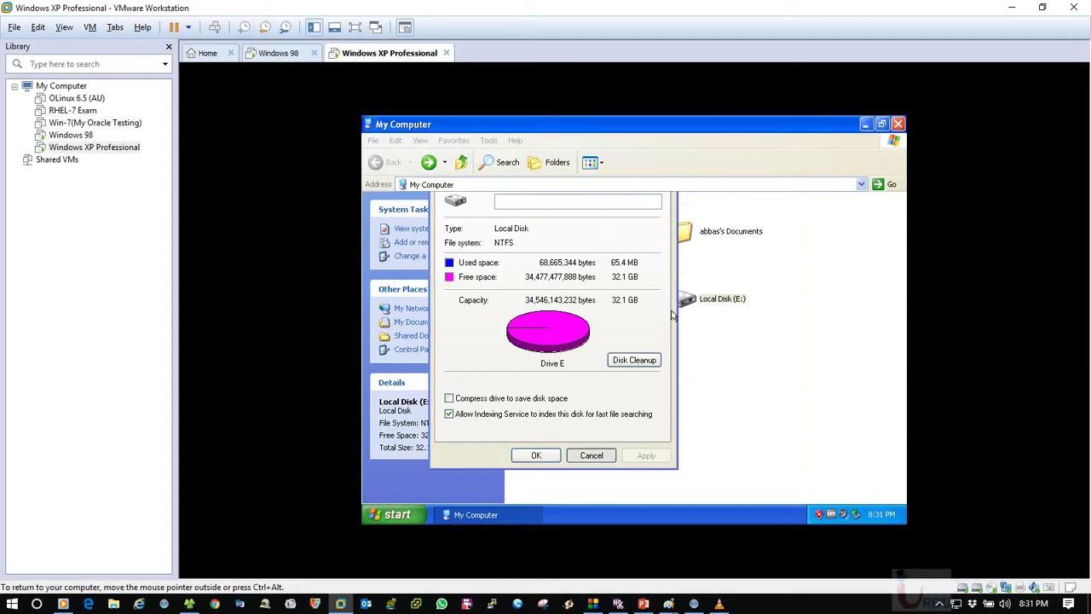
{"action": "left_click", "coordinate": [782, 364]}
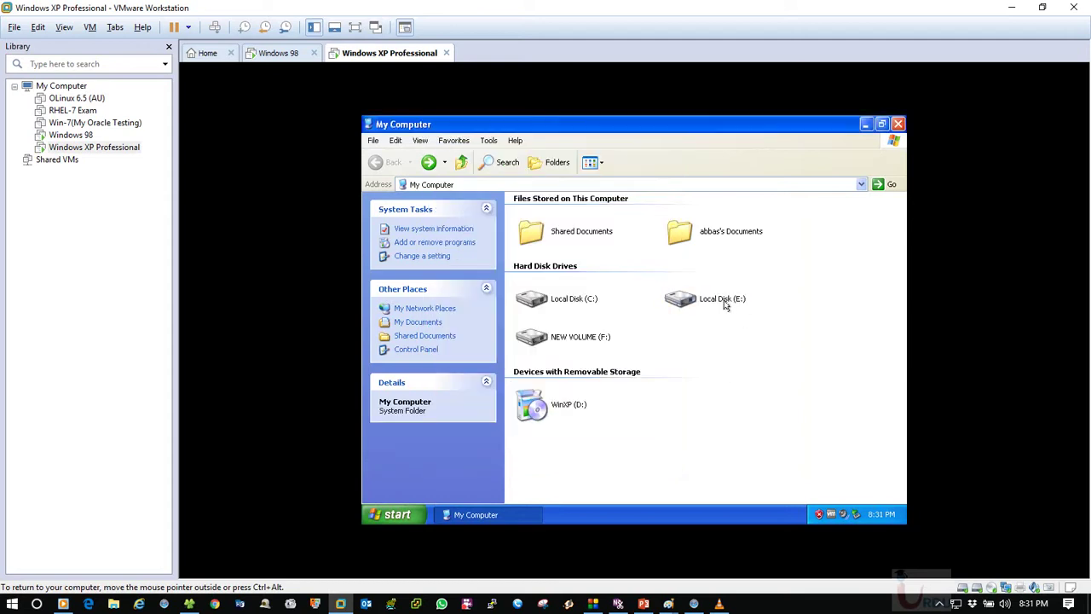
{"action": "double_click", "coordinate": [724, 303]}
{"action": "left_click", "coordinate": [372, 162]}
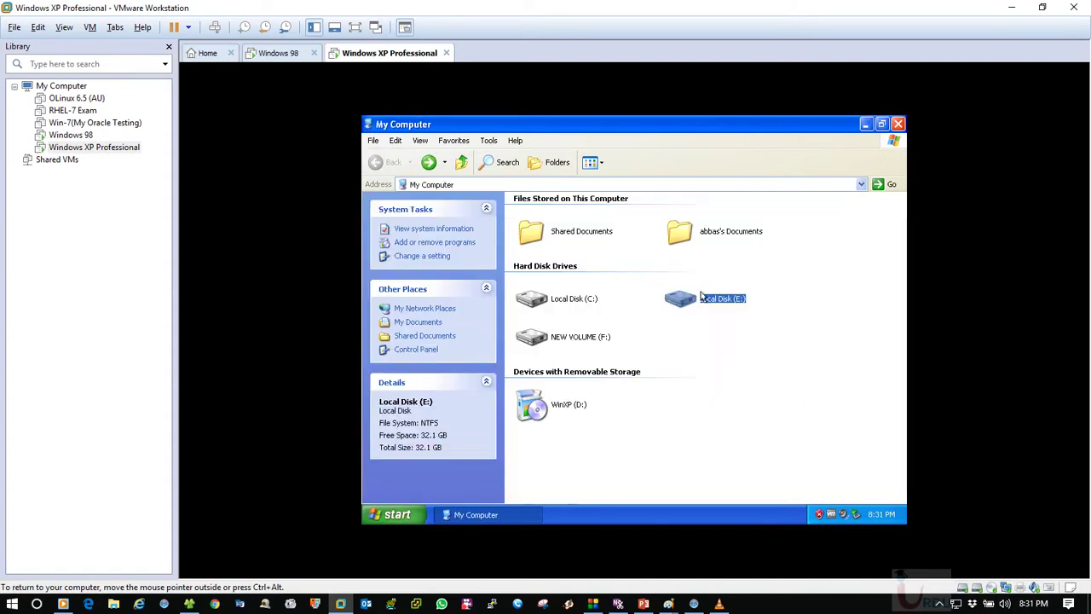
{"action": "double_click", "coordinate": [702, 297]}
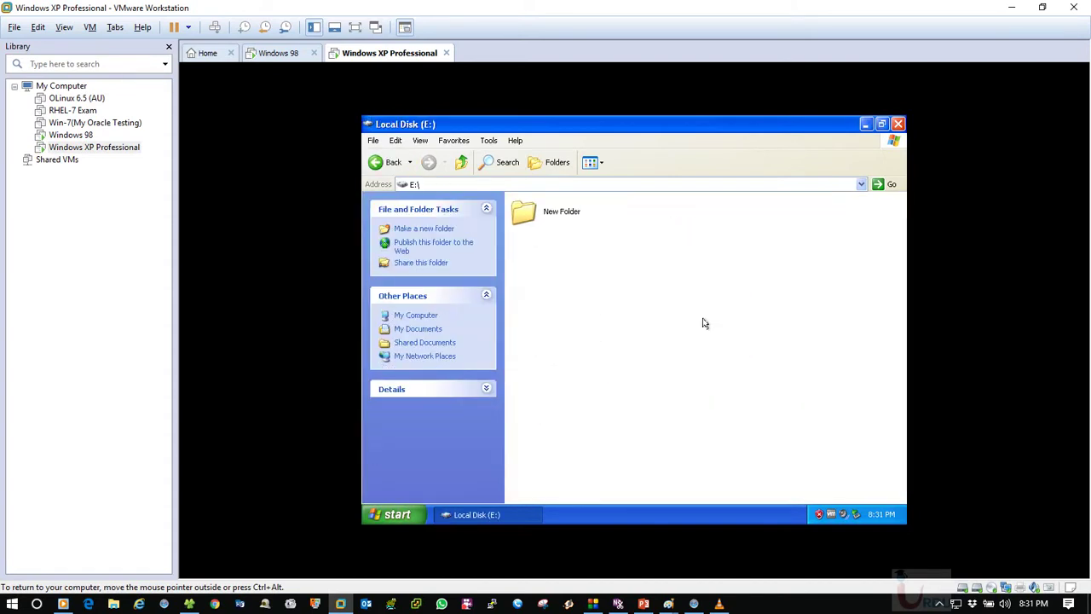
{"action": "left_click", "coordinate": [381, 162]}
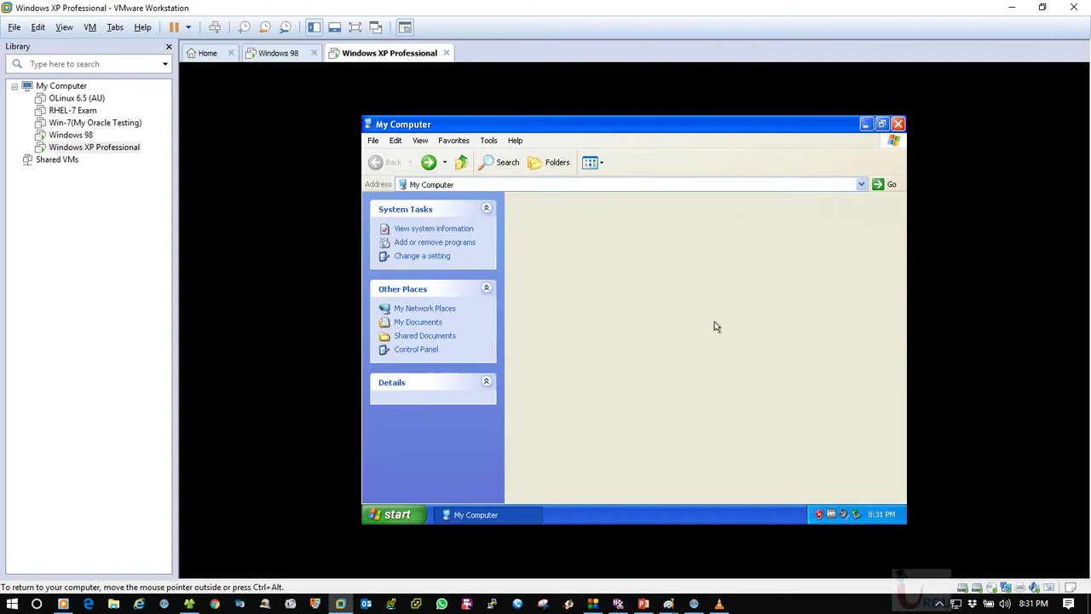
{"action": "double_click", "coordinate": [673, 295]}
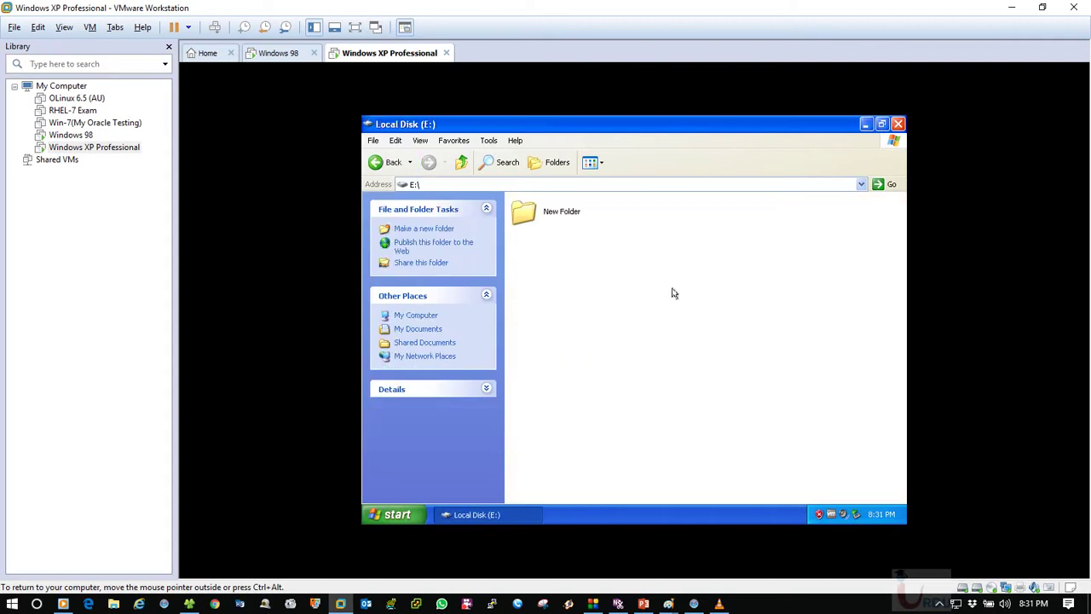
{"action": "left_click", "coordinate": [381, 163]}
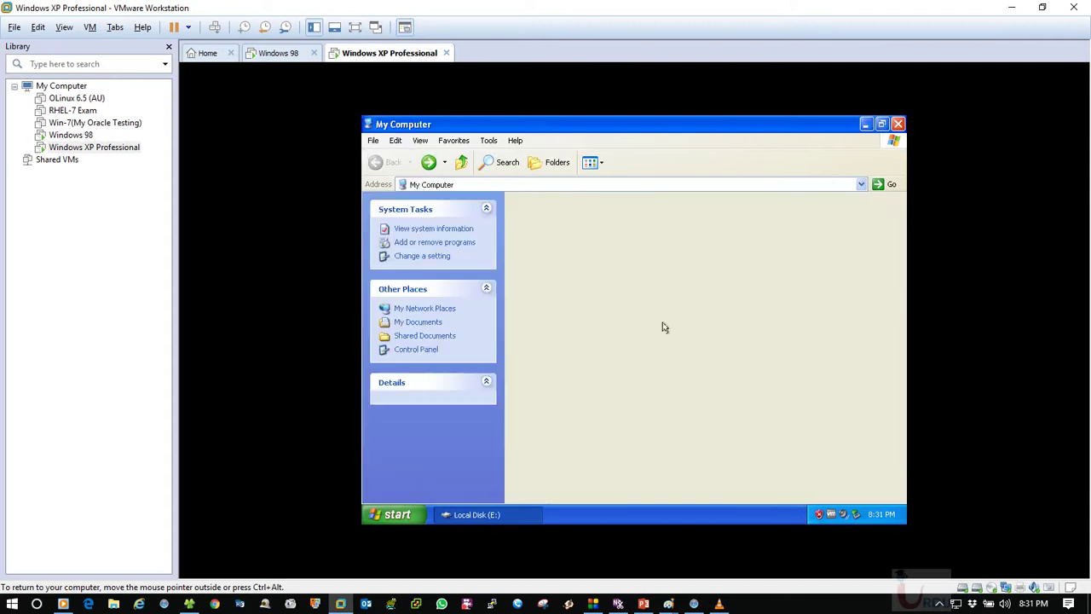
{"action": "right_click", "coordinate": [690, 295]}
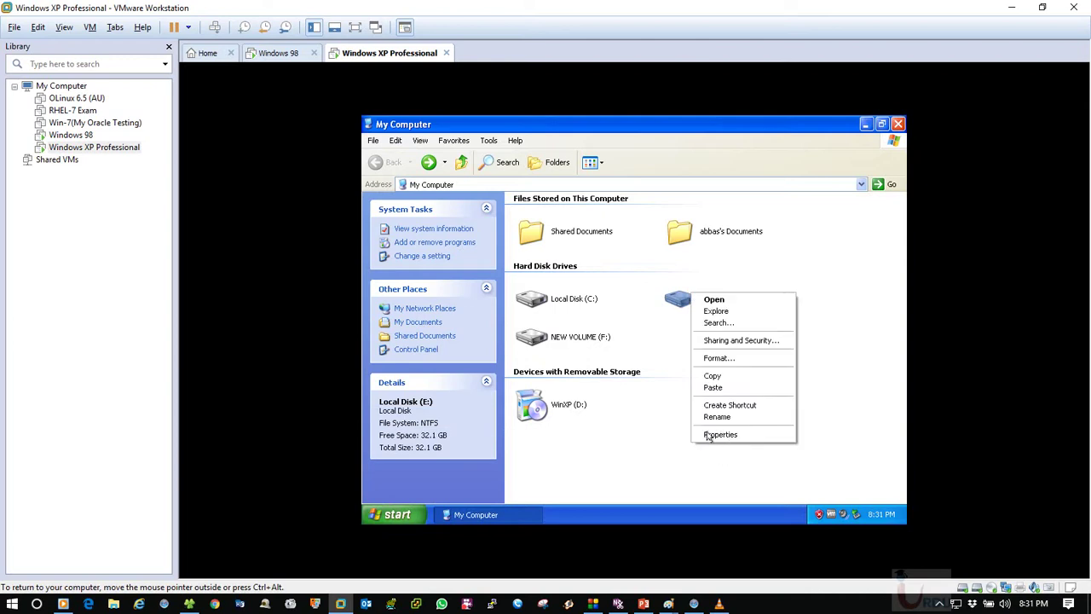
{"action": "left_click", "coordinate": [740, 248]}
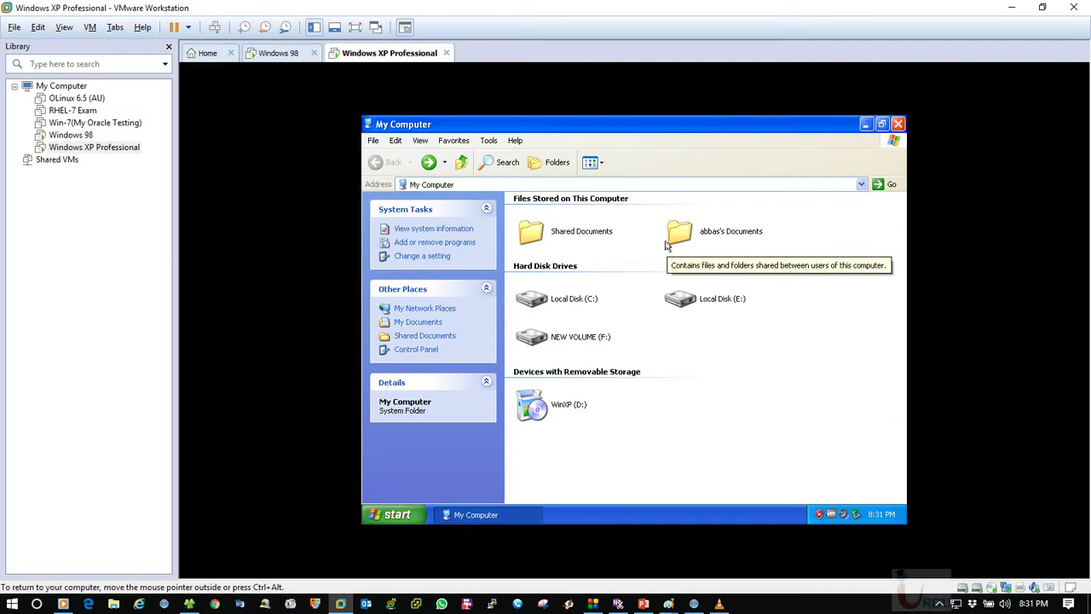
Step: Review the compression and Indexing Service options in the Local Disk (E:) properties, and cancel the dialog
{"action": "left_click", "coordinate": [718, 308]}
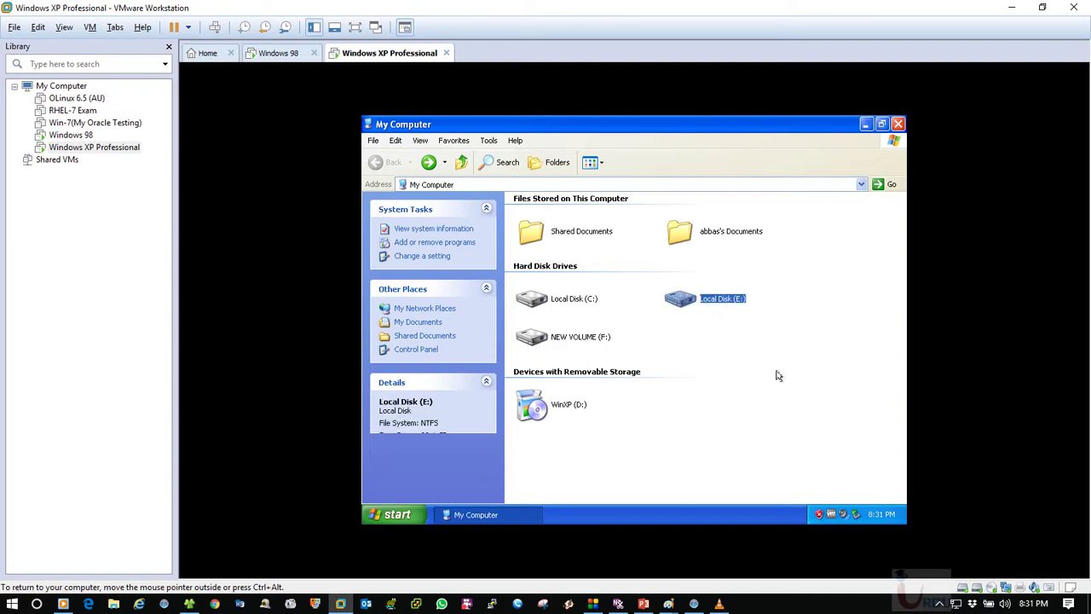
{"action": "right_click", "coordinate": [709, 302]}
{"action": "left_click", "coordinate": [741, 440]}
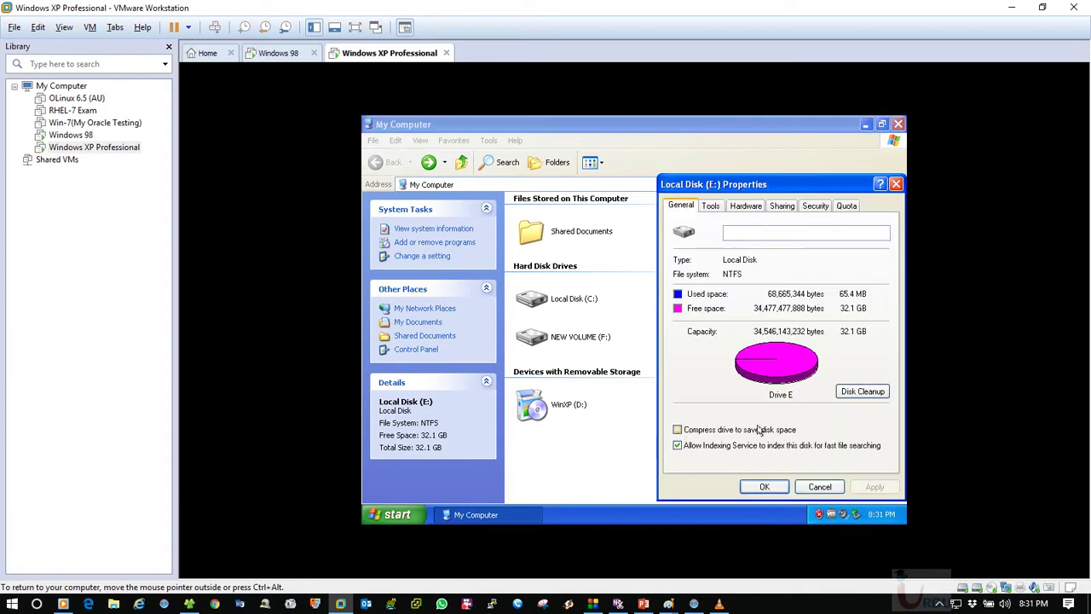
{"action": "left_click_drag", "start_coordinate": [757, 187], "coordinate": [749, 184]}
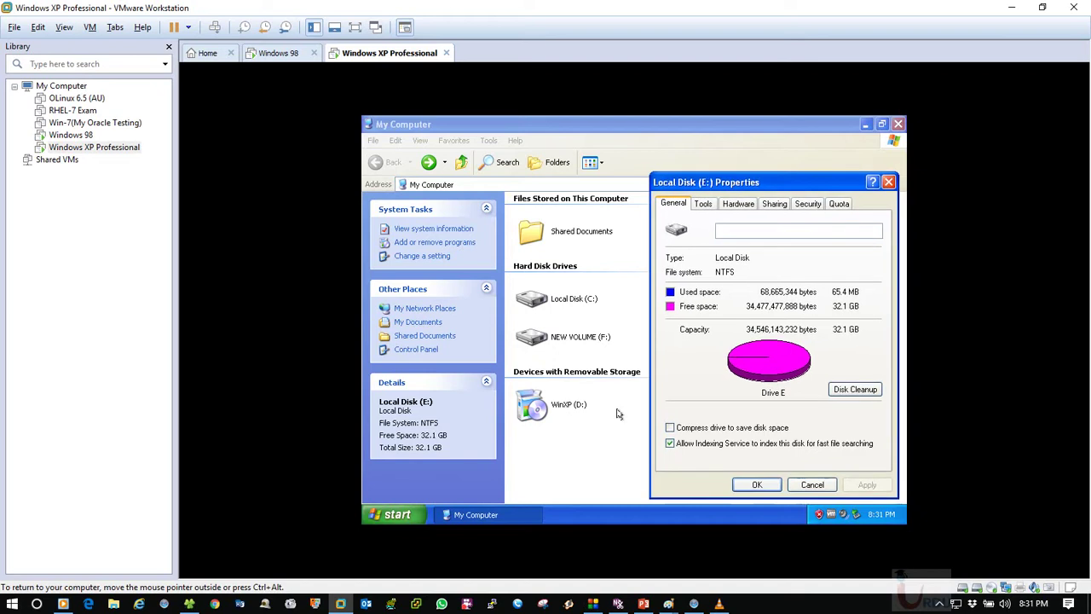
{"action": "left_click", "coordinate": [802, 486]}
Step: Switch to the host's Network and Sharing Center, go to All Control Panel Items, and look through Administrative Tools before returning
{"action": "right_click", "coordinate": [960, 607]}
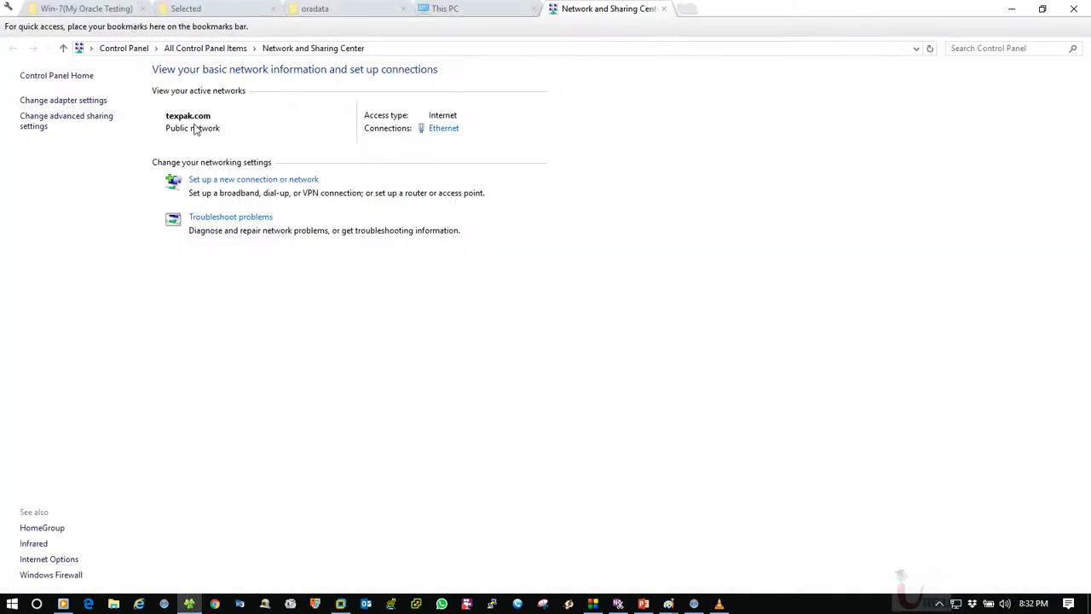
{"action": "left_click", "coordinate": [80, 101]}
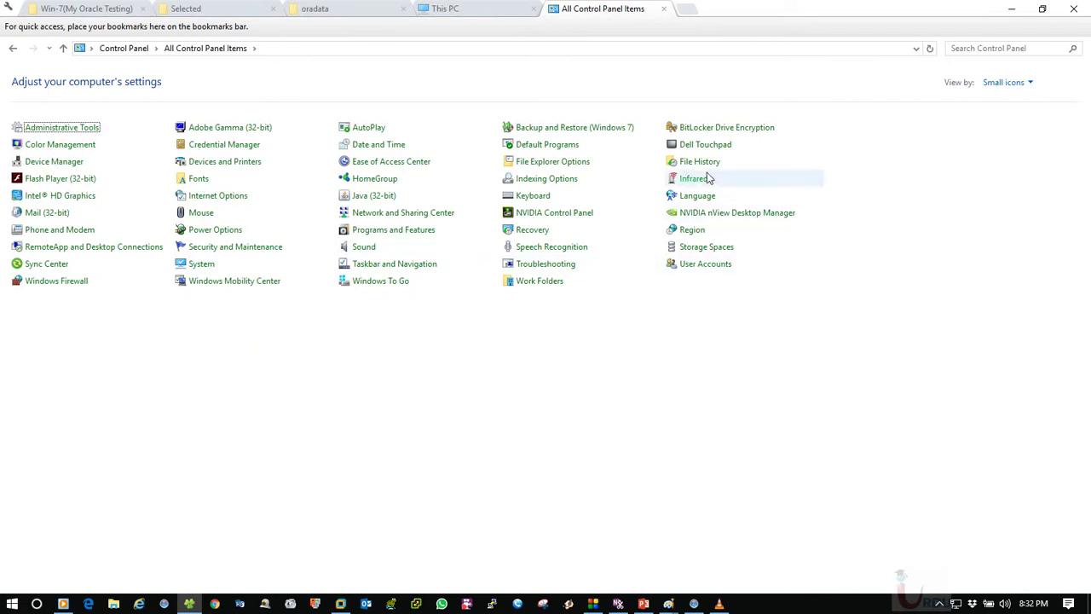
{"action": "left_click", "coordinate": [62, 127]}
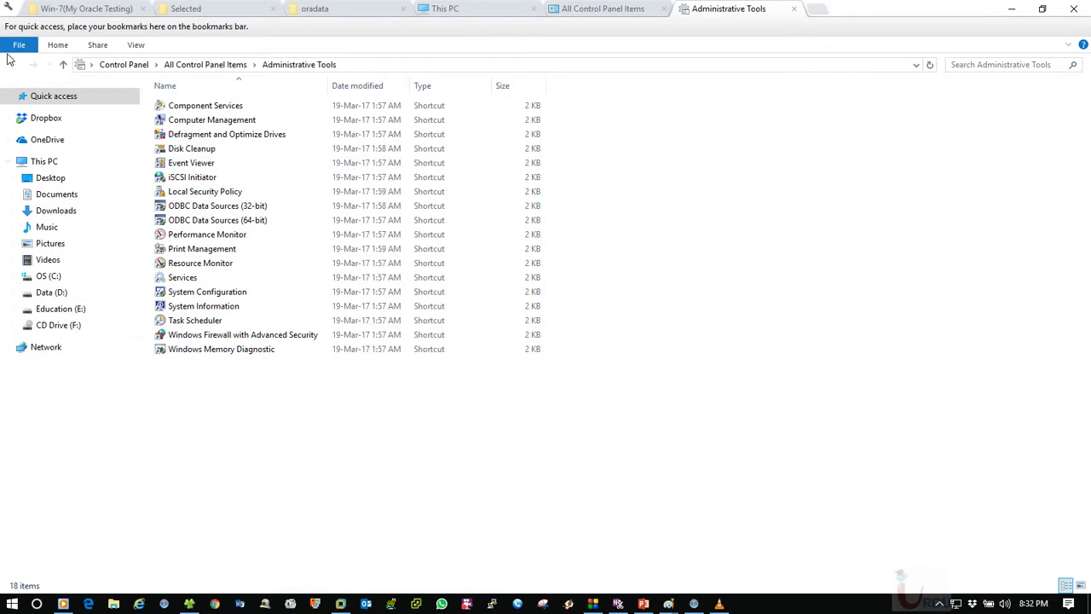
{"action": "left_click", "coordinate": [614, 9]}
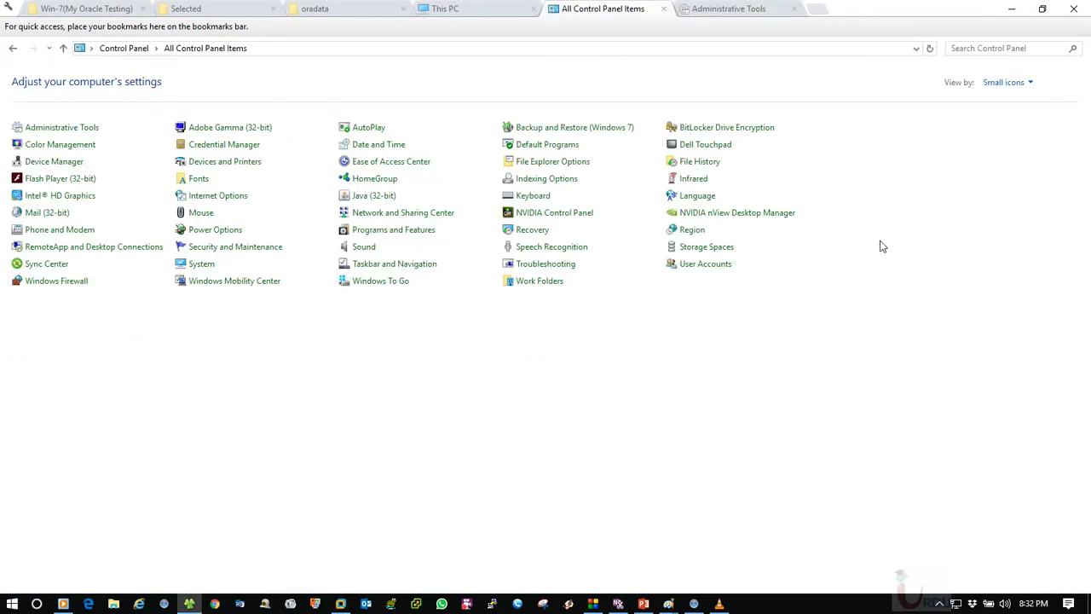
Step: Examine the host's Indexing Options and their advanced index settings, cancel them, and close the All Control Panel Items and Administrative Tools tabs
{"action": "key", "text": "i"}
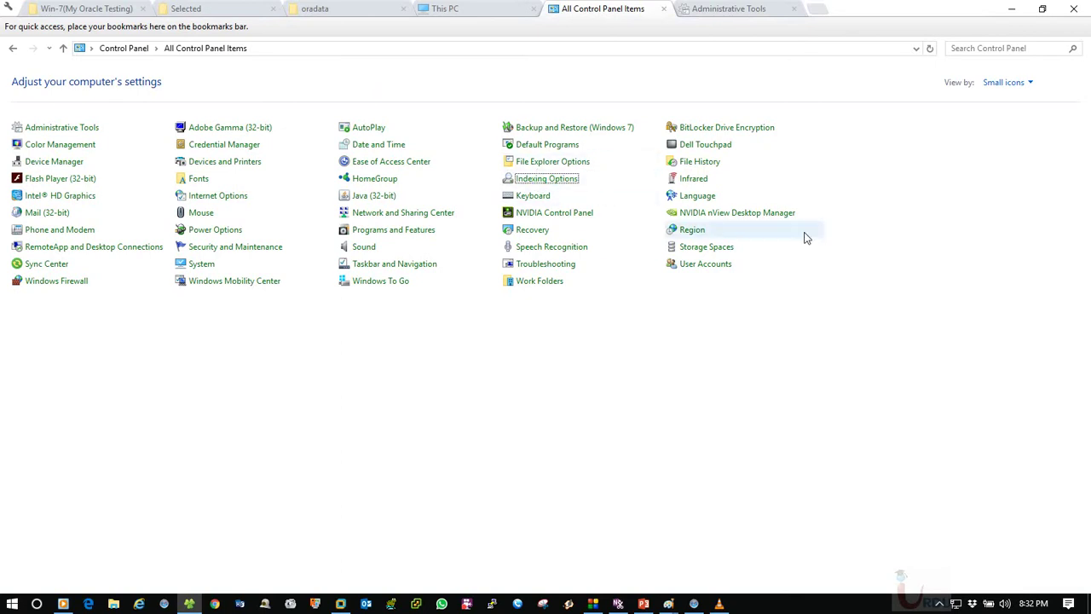
{"action": "key", "text": "Return"}
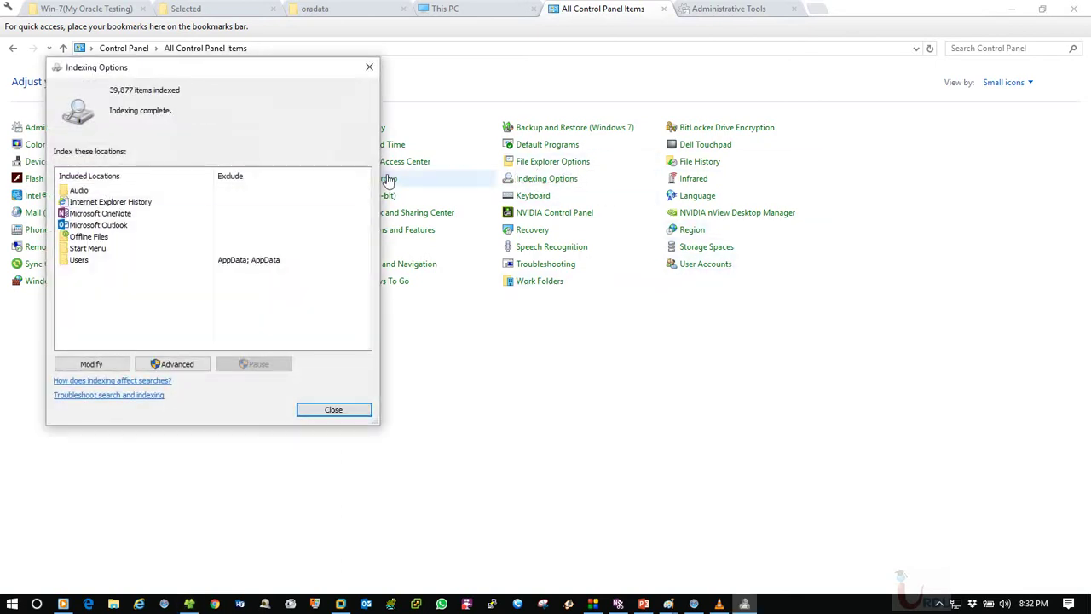
{"action": "left_click_drag", "start_coordinate": [174, 73], "coordinate": [538, 81]}
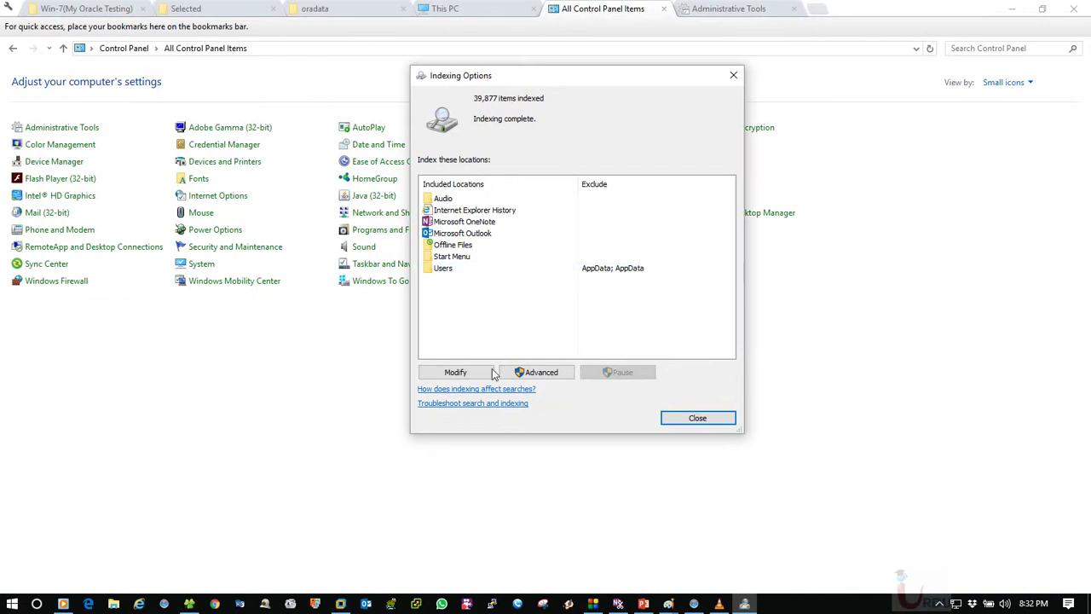
{"action": "left_click", "coordinate": [542, 378]}
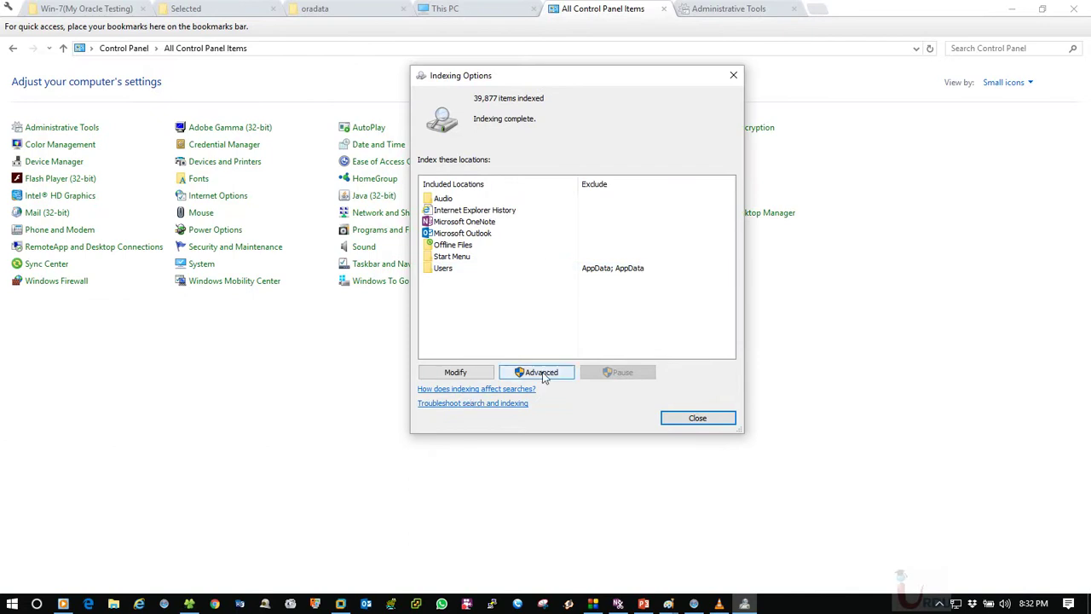
{"action": "left_click", "coordinate": [542, 377]}
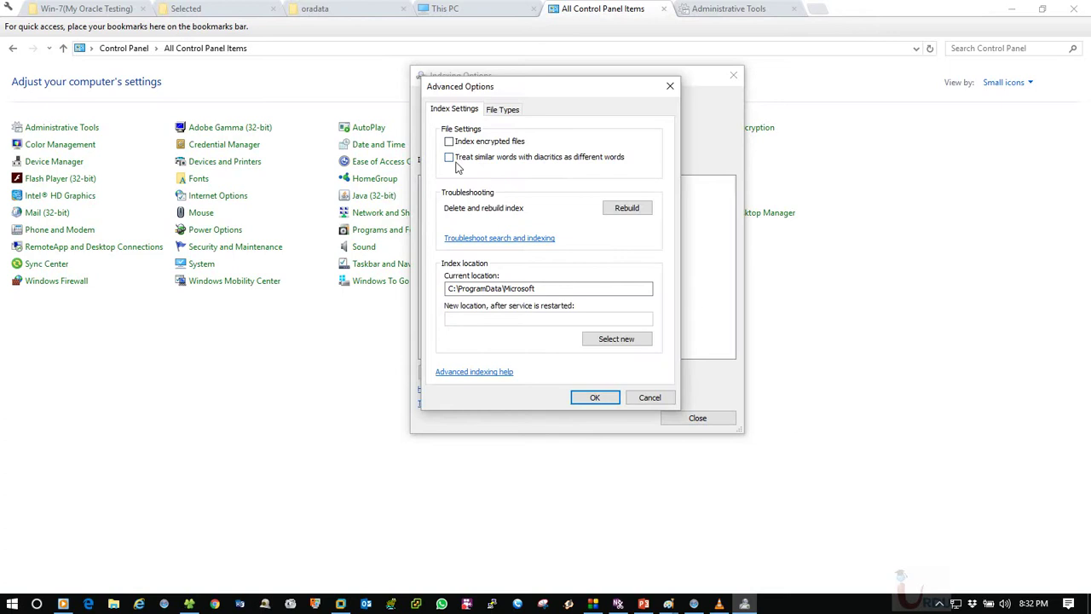
{"action": "left_click", "coordinate": [647, 397]}
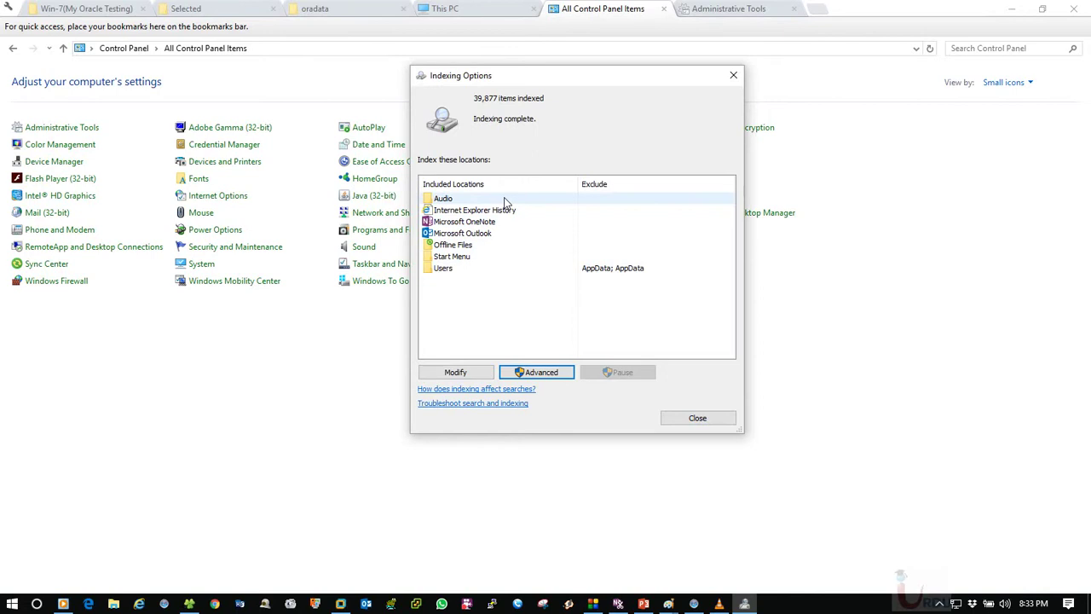
{"action": "left_click", "coordinate": [722, 421]}
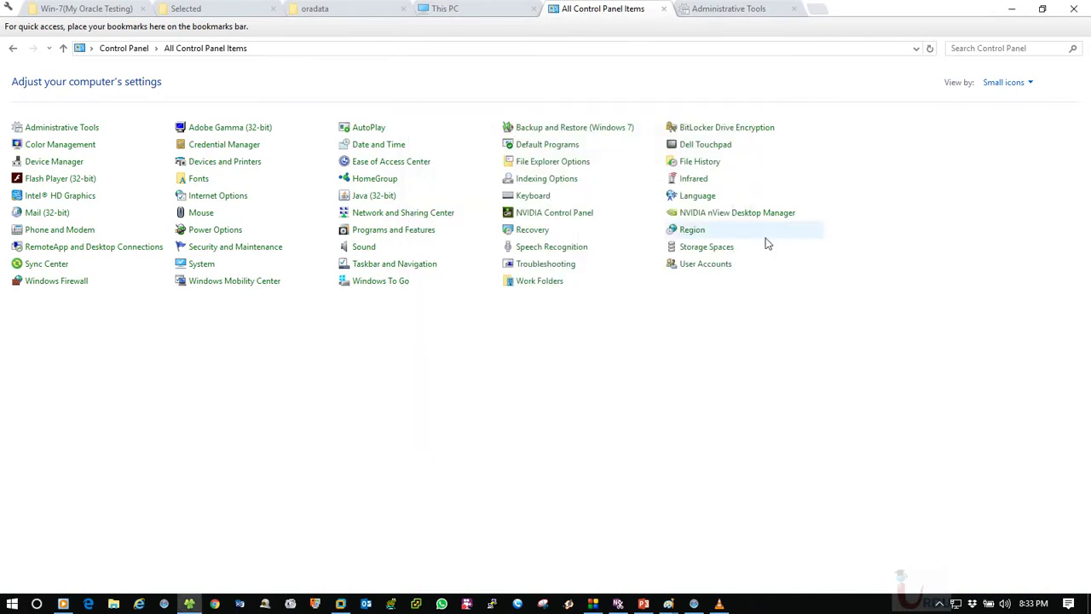
{"action": "left_click", "coordinate": [664, 8]}
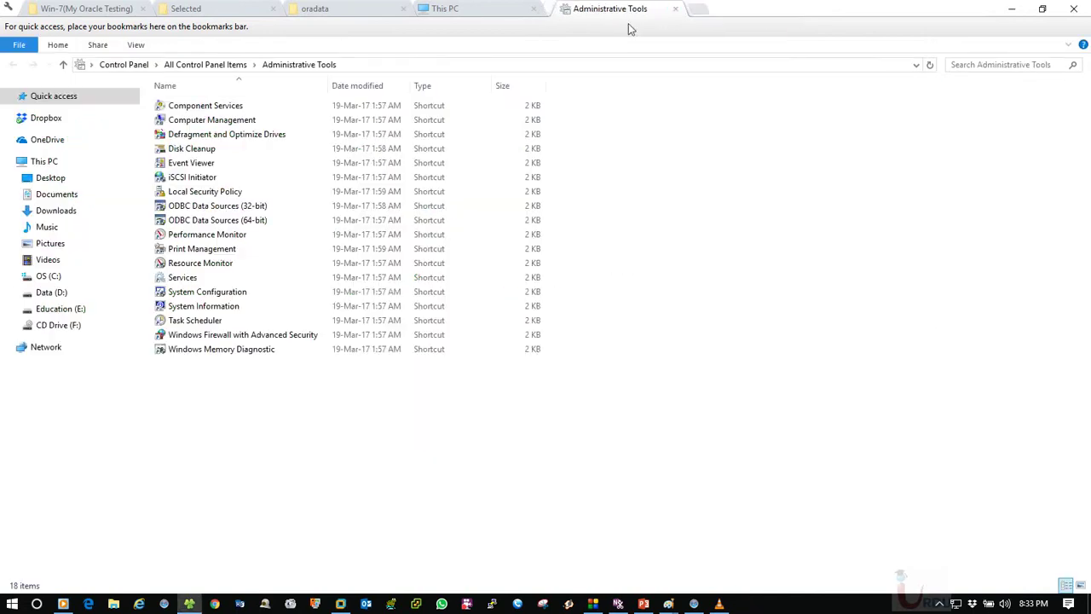
{"action": "left_click", "coordinate": [664, 8]}
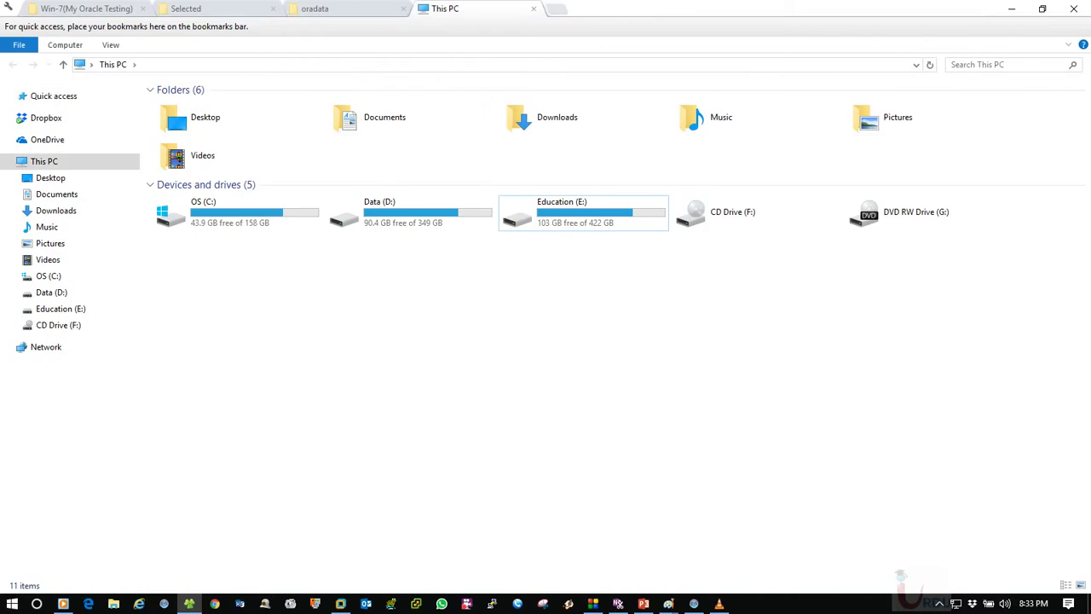